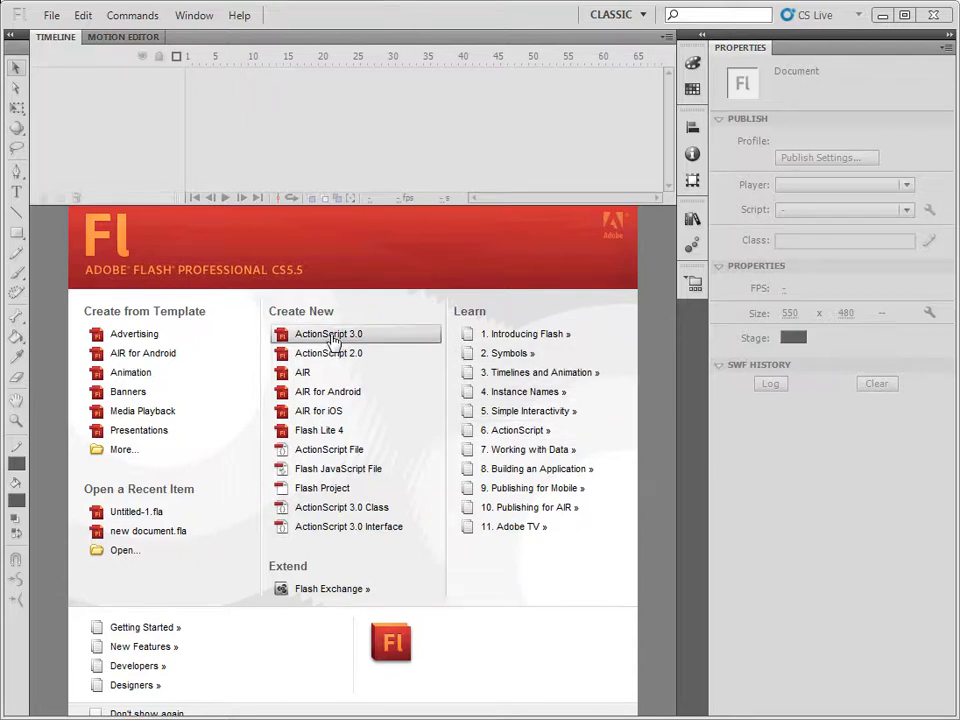
Create a new ActionScript 3.0 document and reset the Classic workspace
click(333, 340)
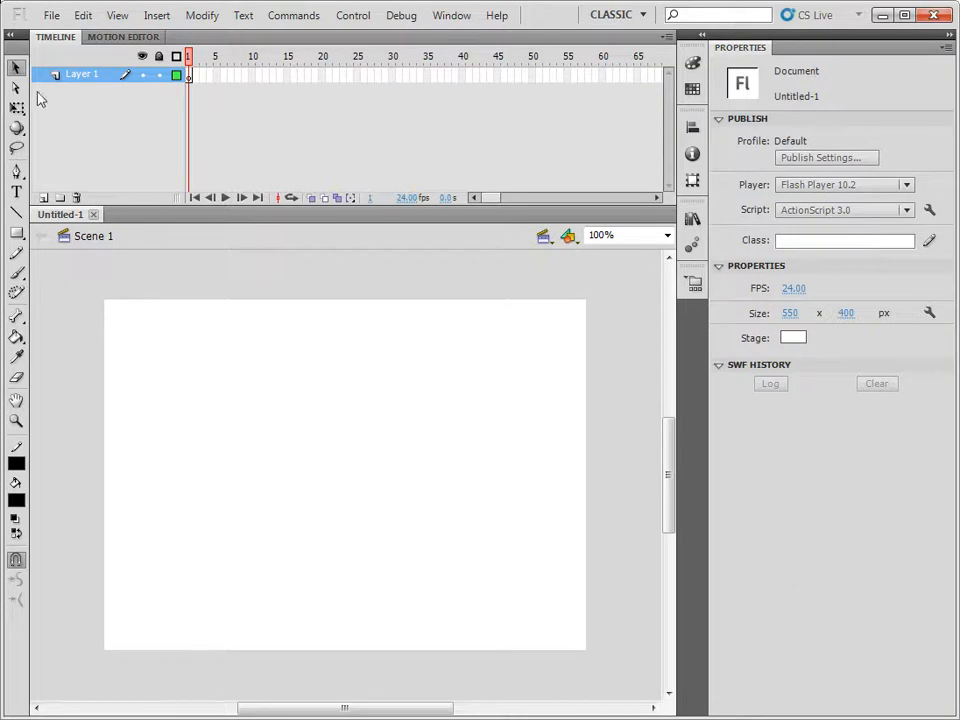
click(16, 191)
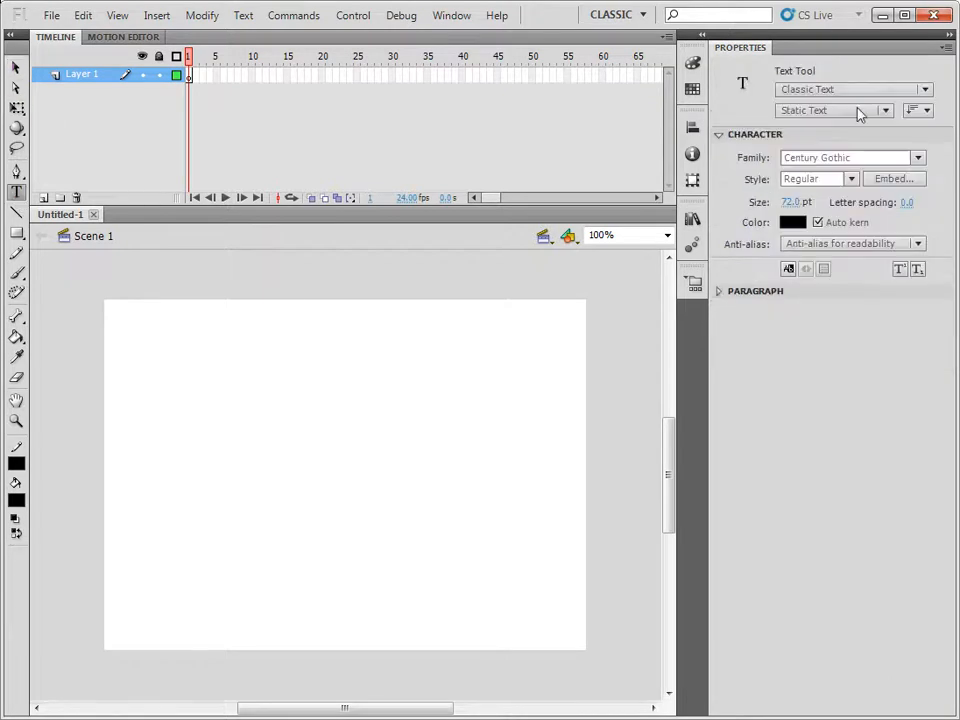
click(645, 17)
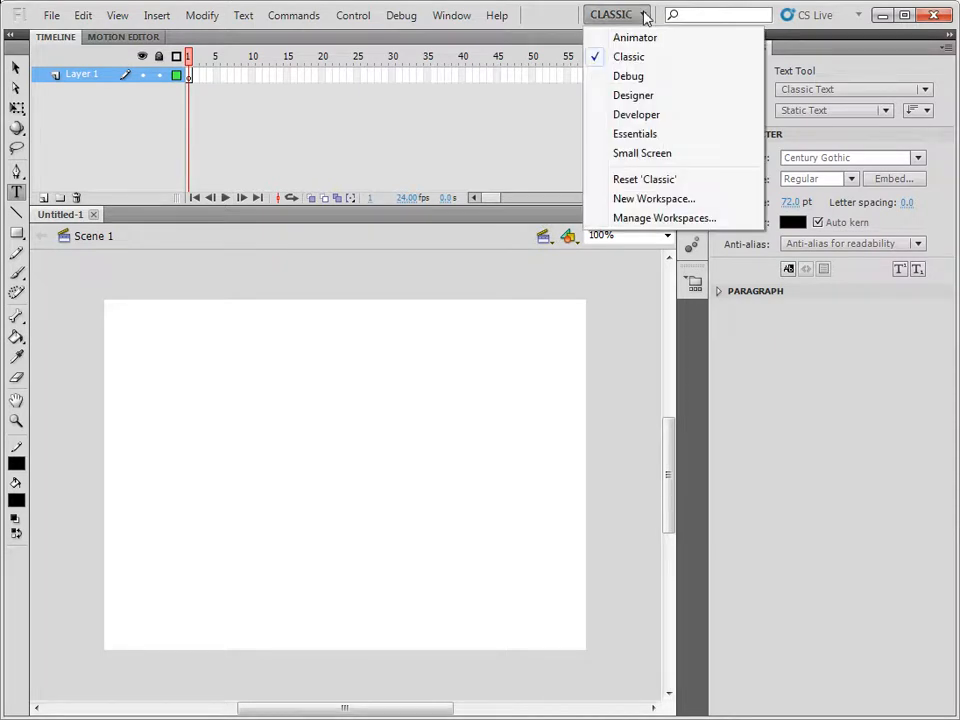
click(658, 180)
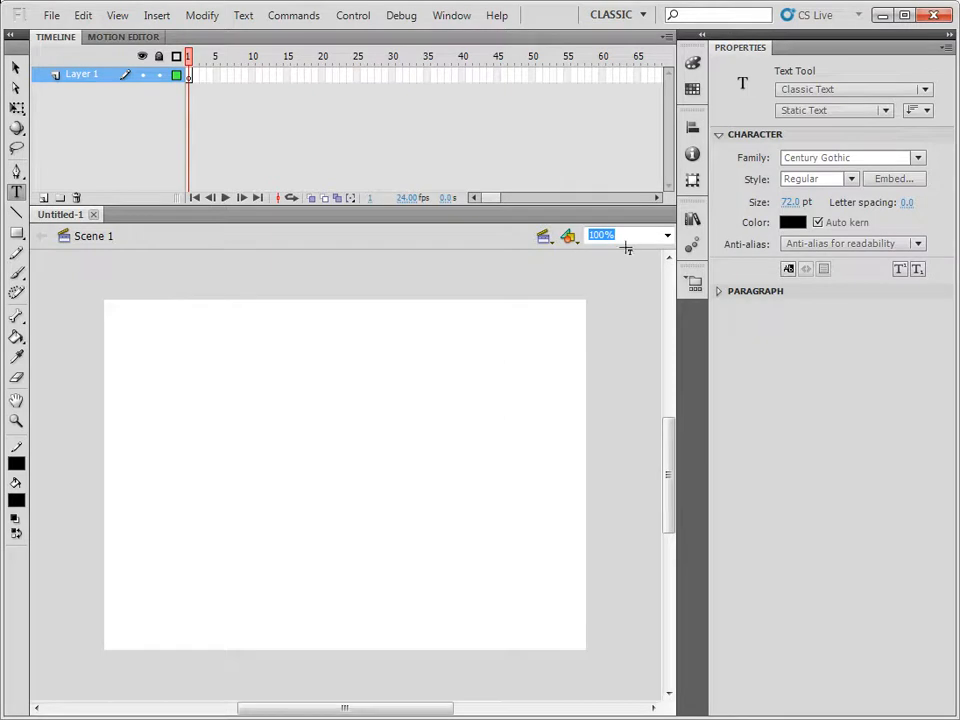
Set the document's stage size to 800 x 600 px
click(667, 236)
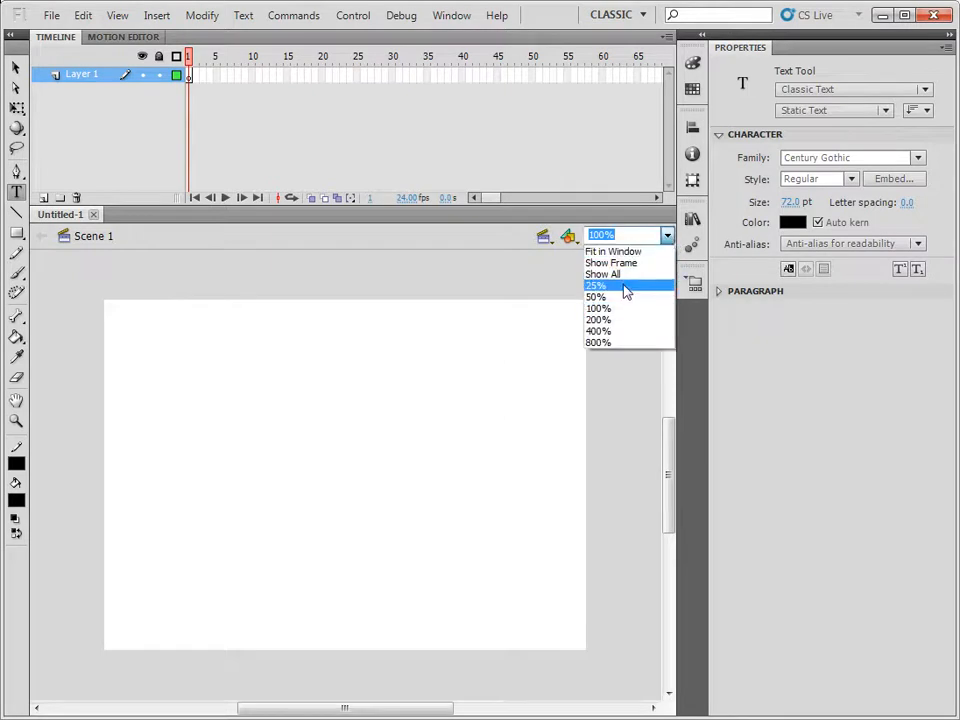
click(620, 300)
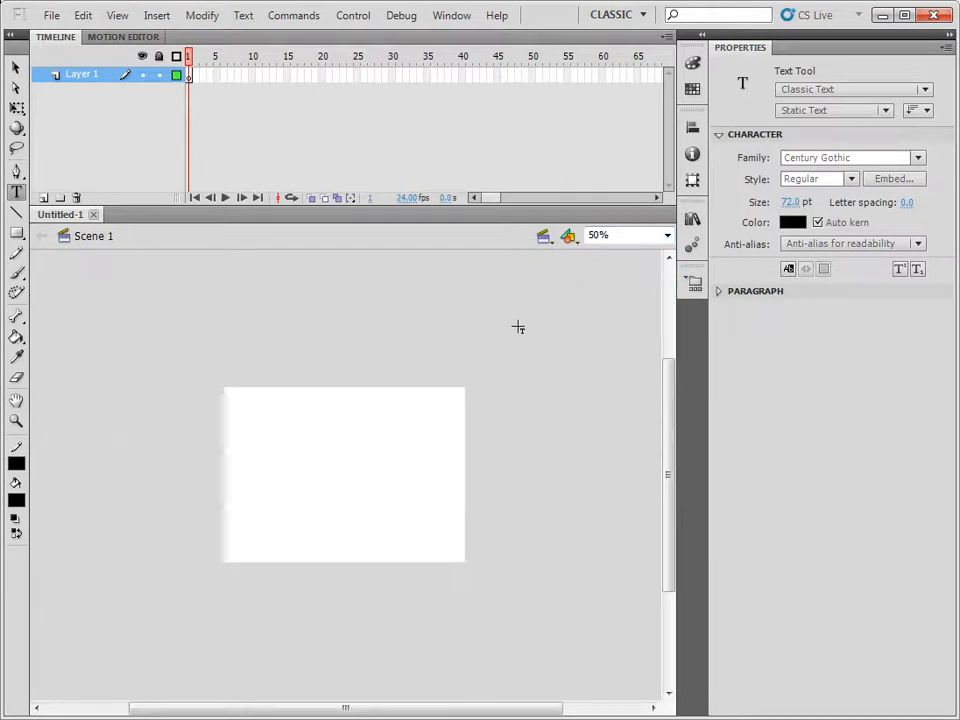
click(16, 68)
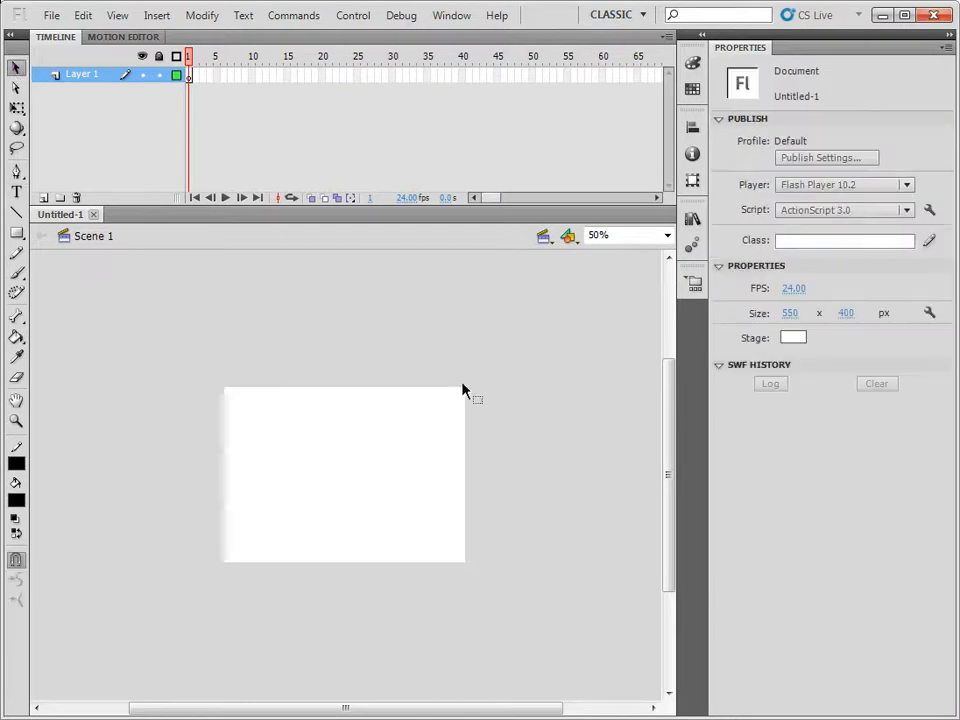
click(790, 313)
text(800)
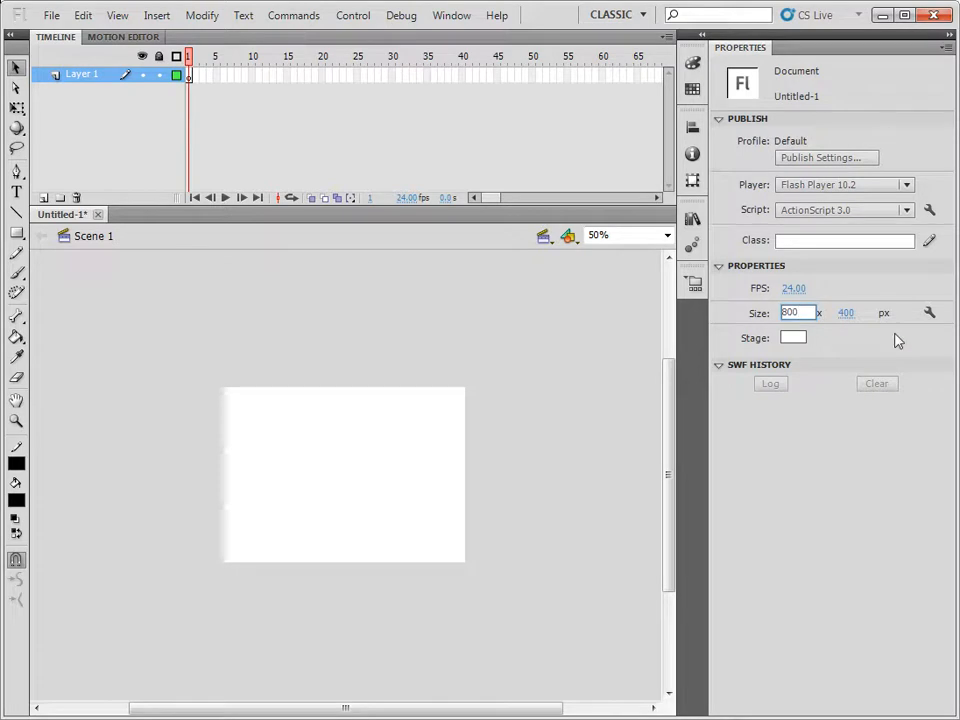
click(848, 314)
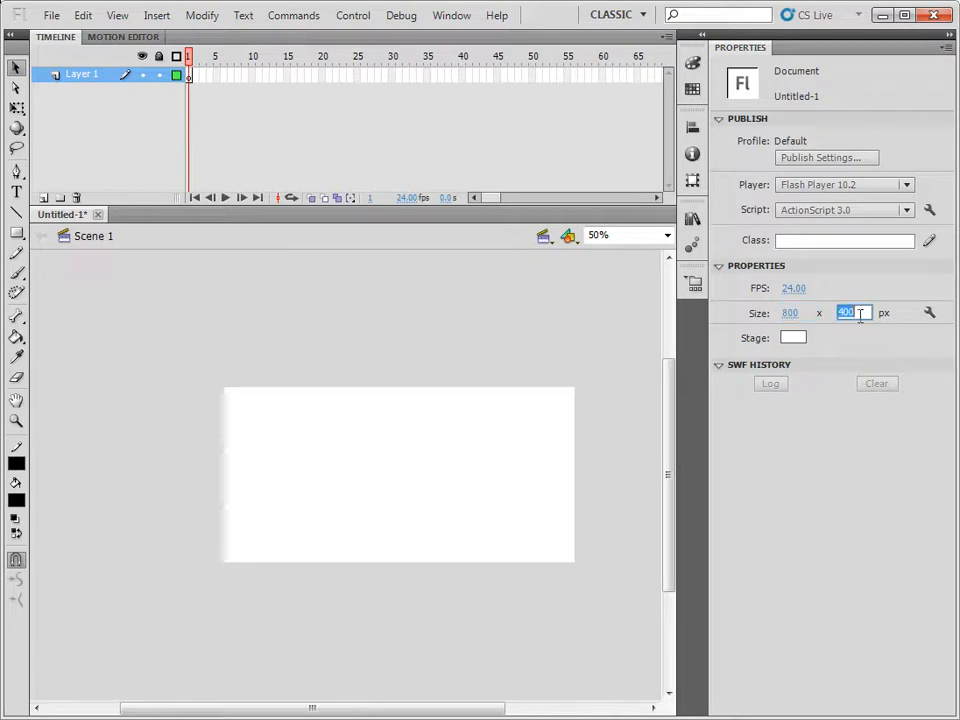
text(6)
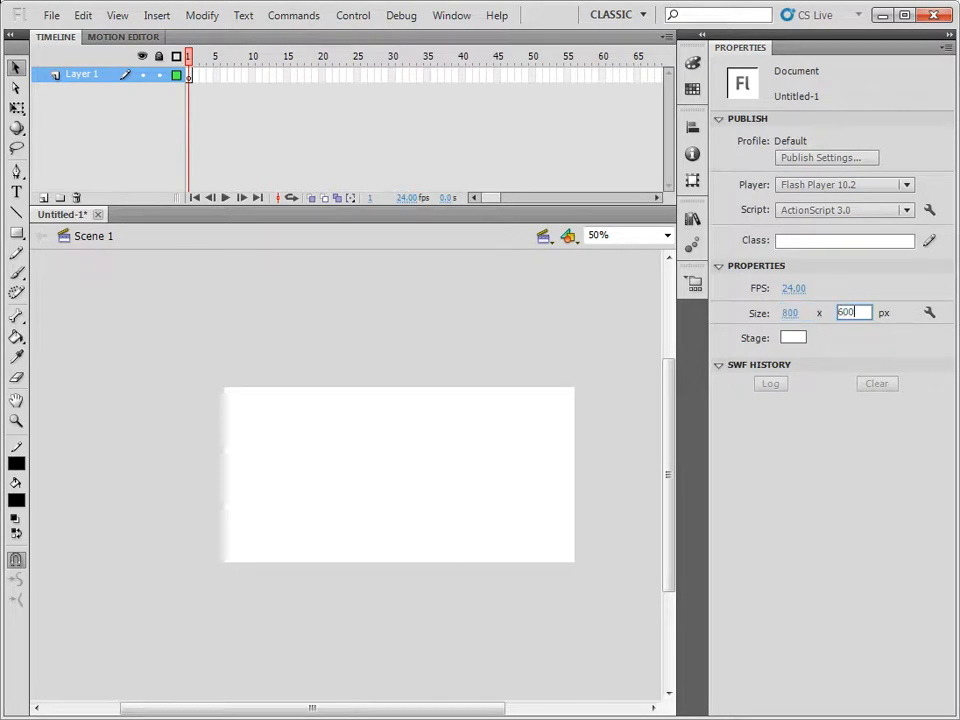
text(00)
Set the frame rate to 12 fps and make the current document settings the default
click(791, 289)
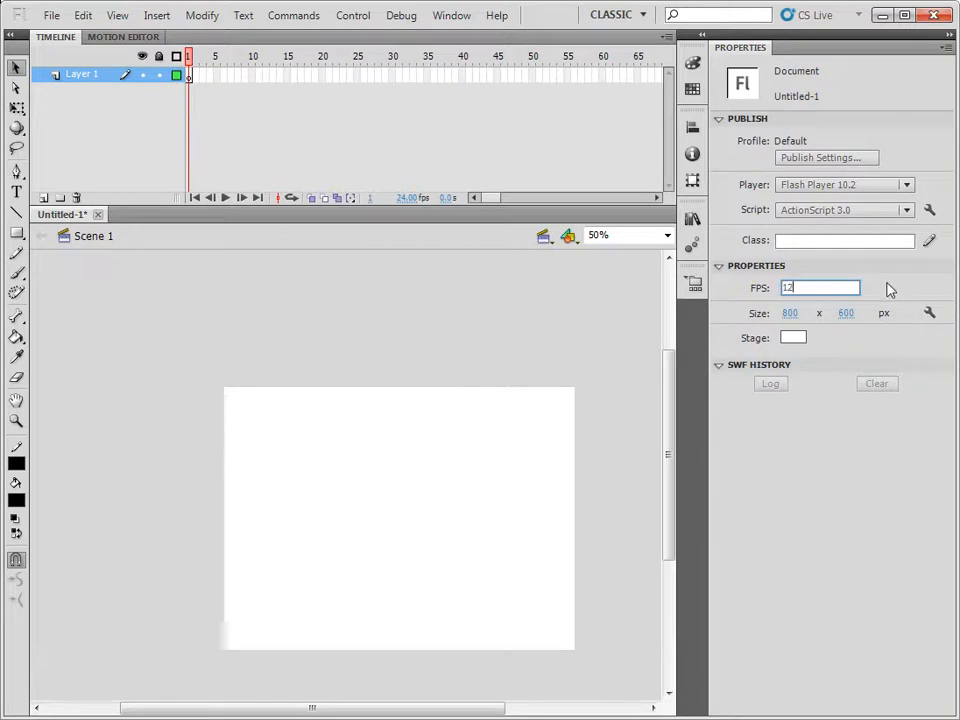
text(12)
key(Return)
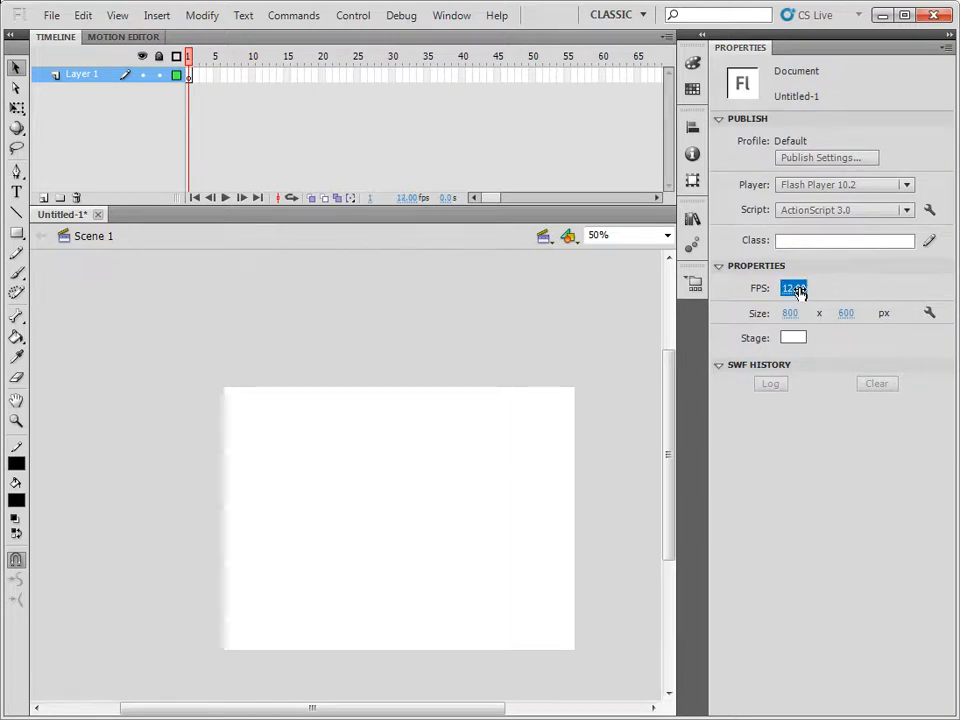
click(930, 314)
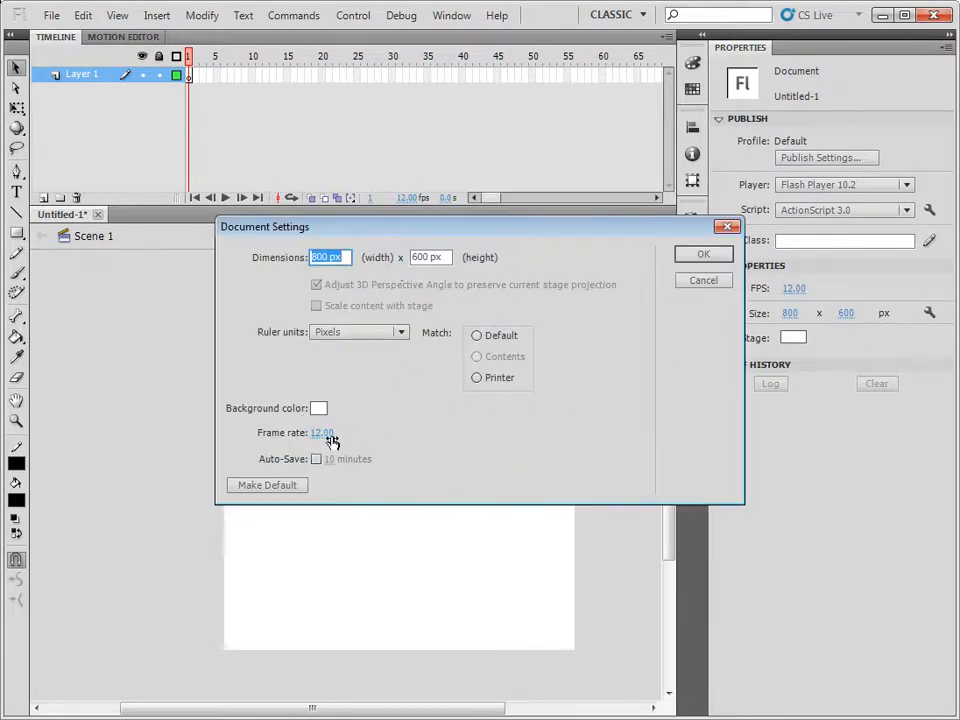
click(290, 488)
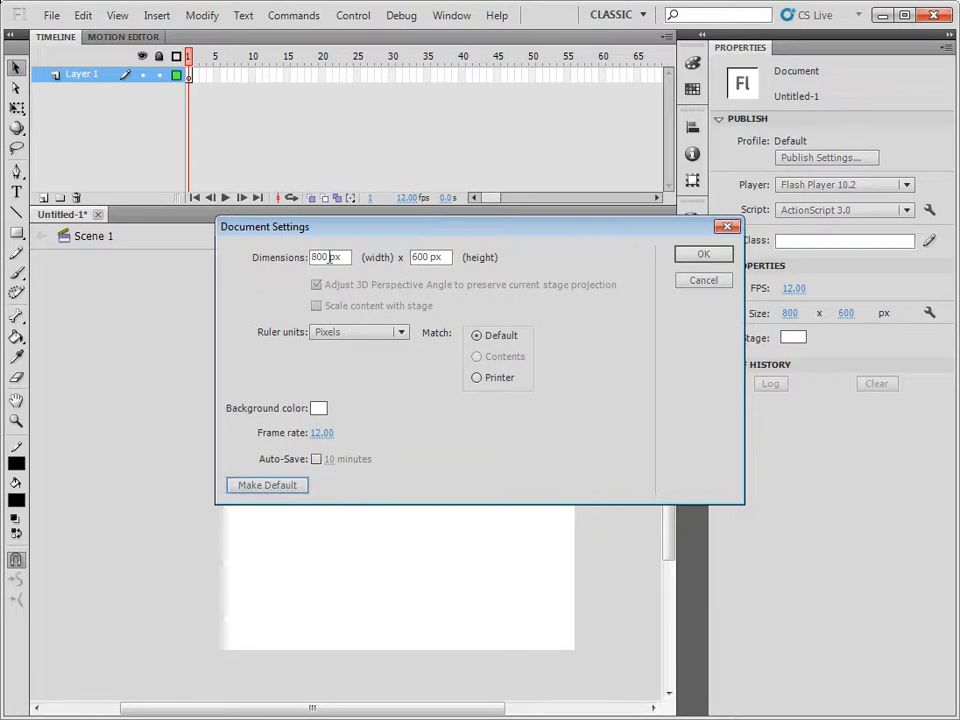
click(685, 254)
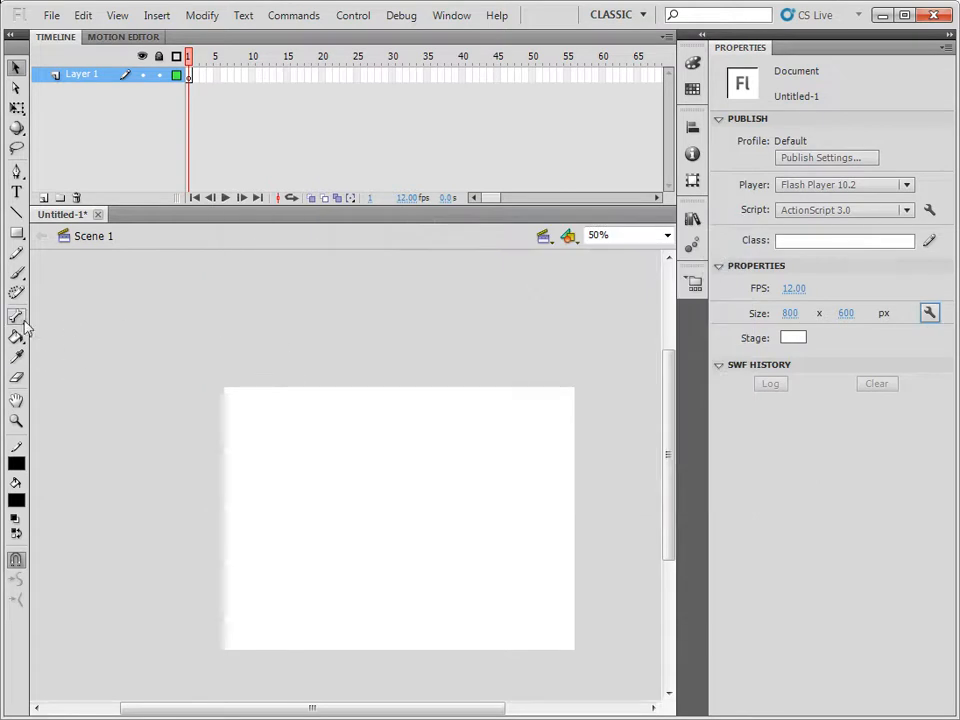
Add a static text box about 328 px wide beside the stage's upper-left corner, containing "Your Name"
click(16, 191)
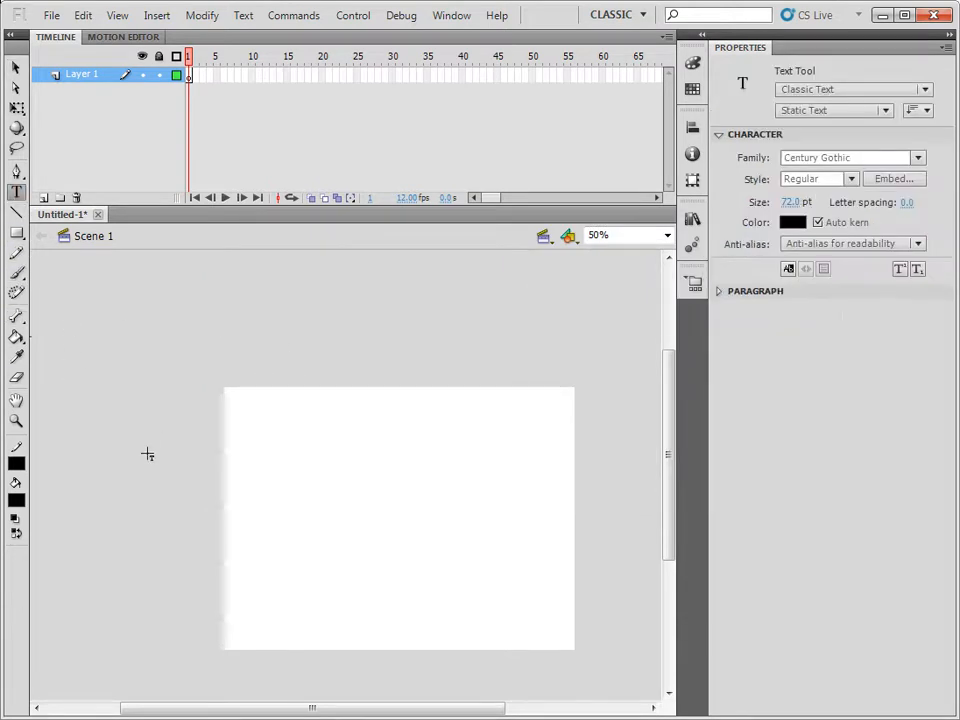
drag(74, 410, 216, 416)
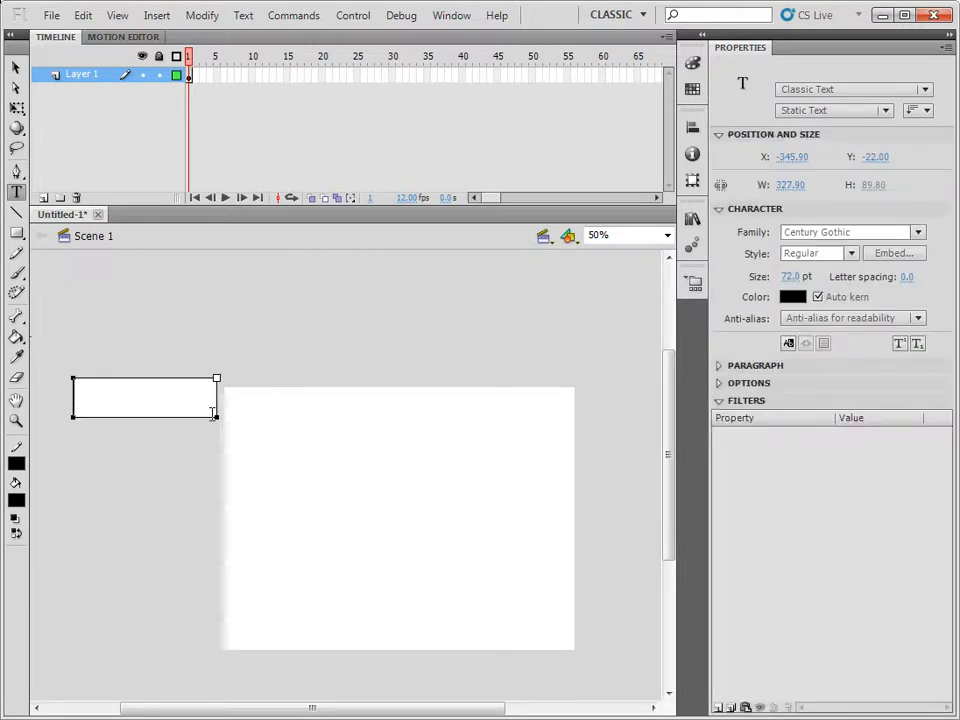
text(You)
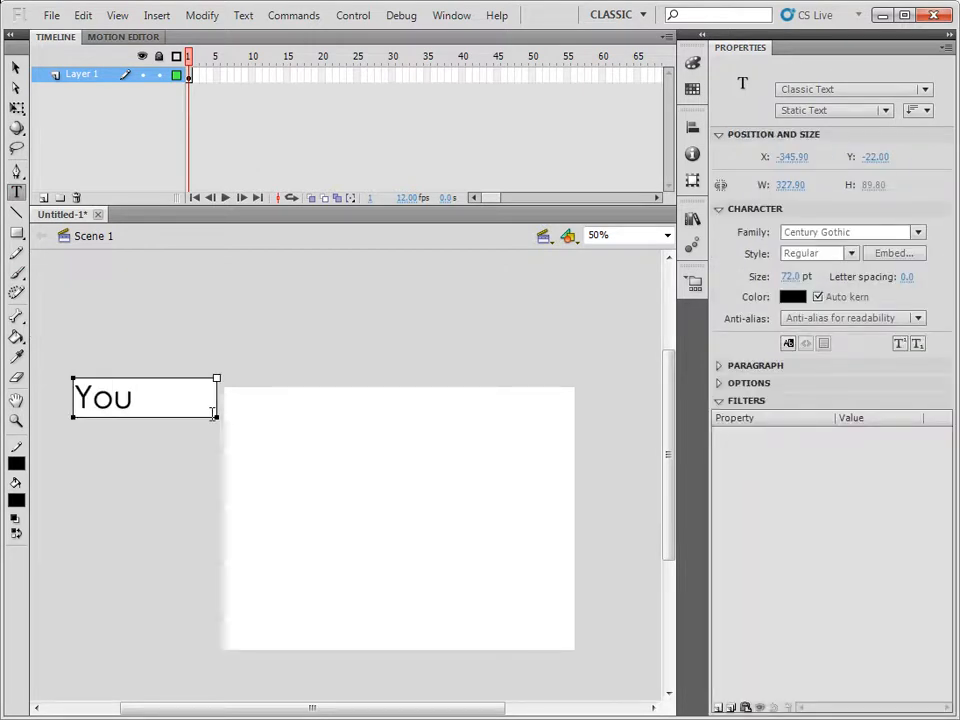
text(r Nmae)
key(BackSpace)
key(BackSpace)
key(BackSpace)
text(ame)
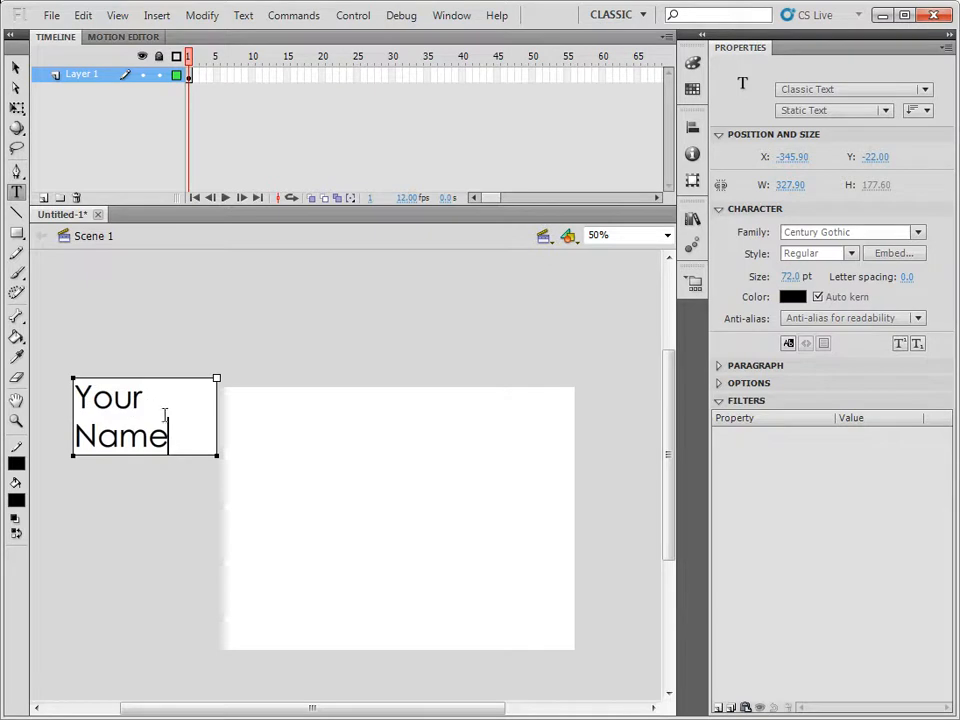
Widen the "Your Name" text box to about 454 px and move it beside the stage's left edge, at about X -436, Y 220
drag(218, 456, 270, 454)
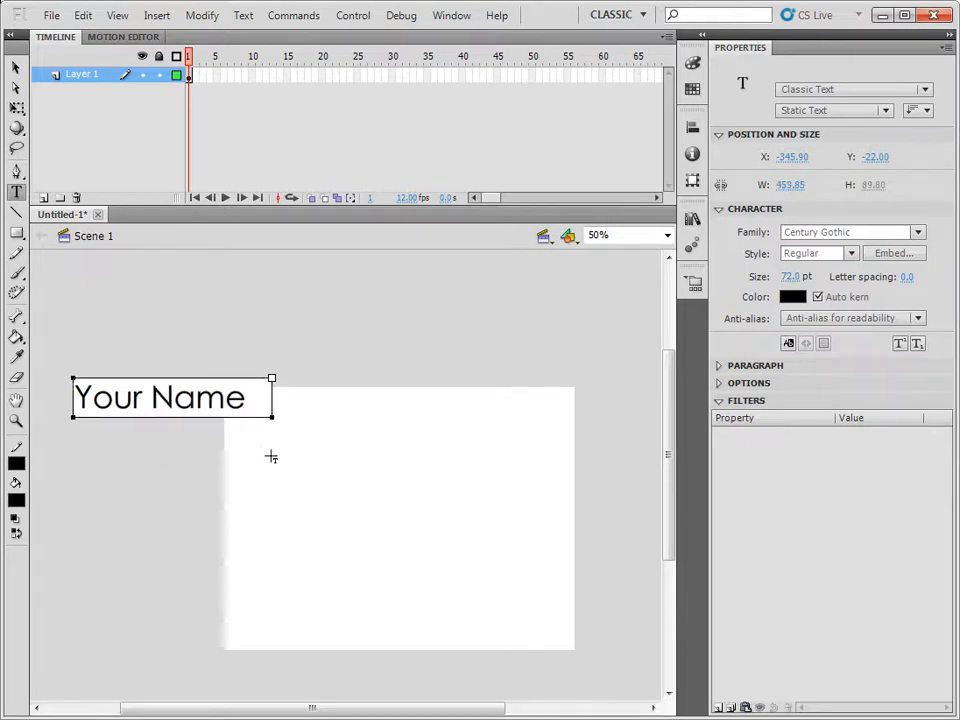
click(17, 67)
drag(197, 414, 151, 503)
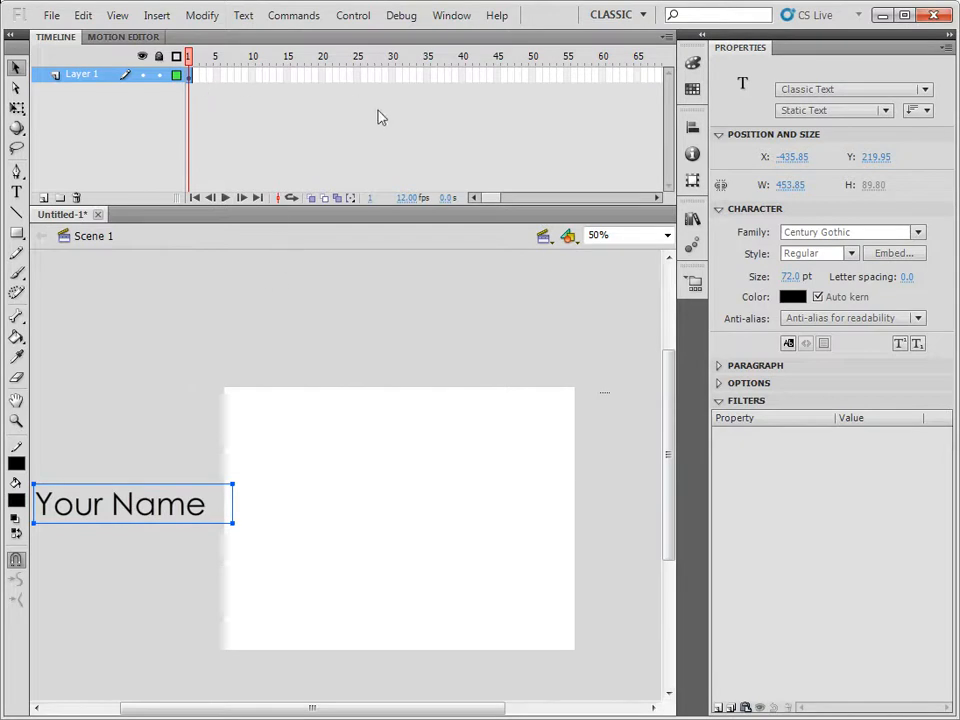
Select all of the "Your Name" text and examine its font settings and the available text and fill colors
double_click(210, 511)
drag(207, 508, 34, 505)
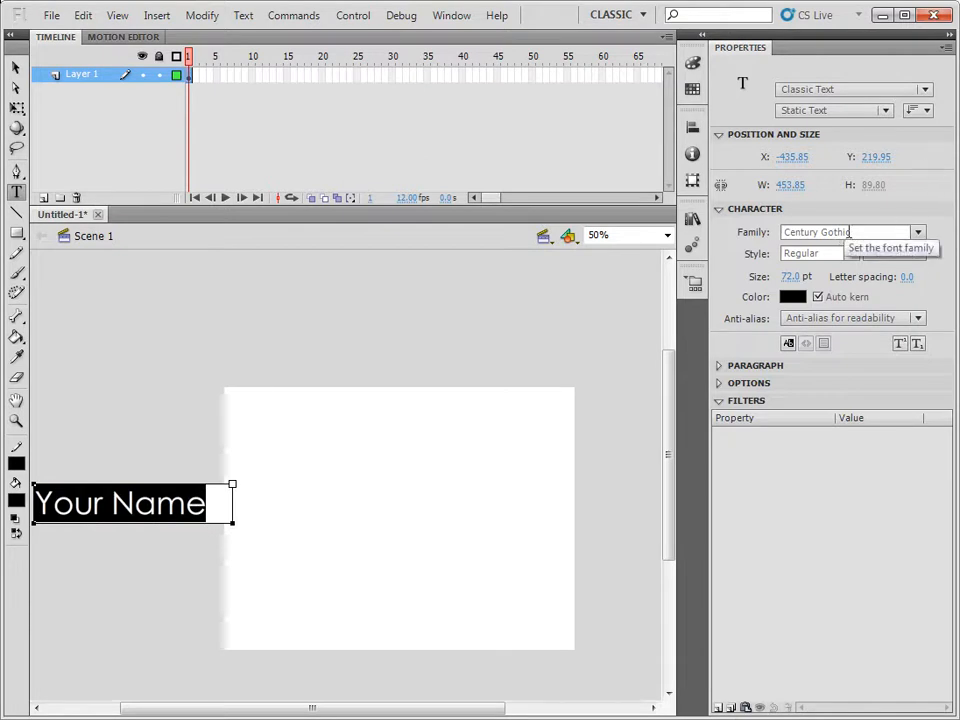
click(792, 297)
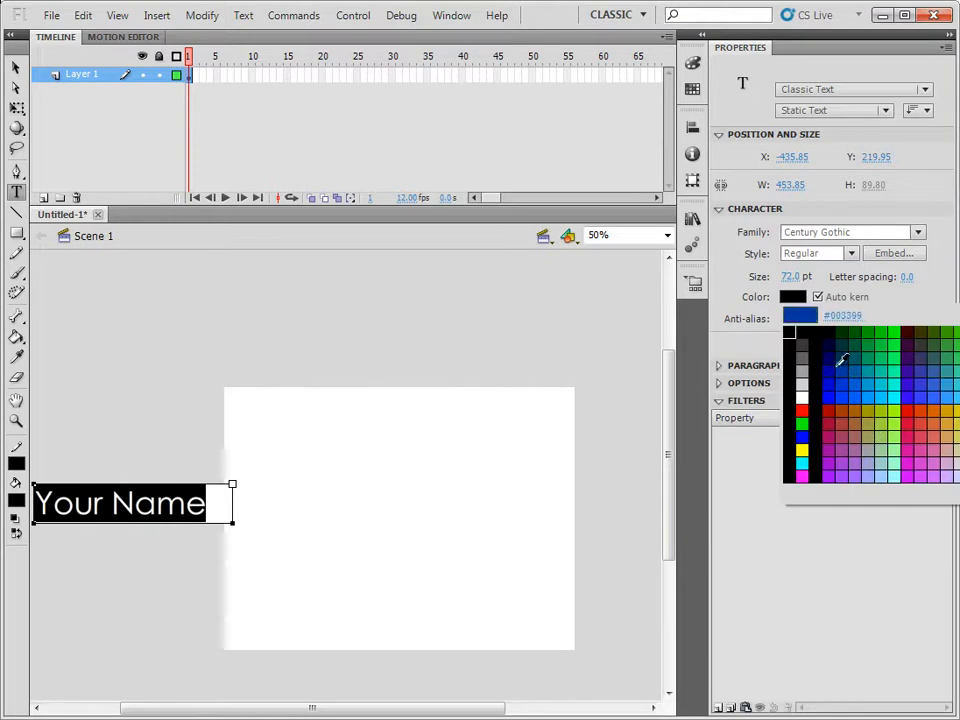
click(795, 299)
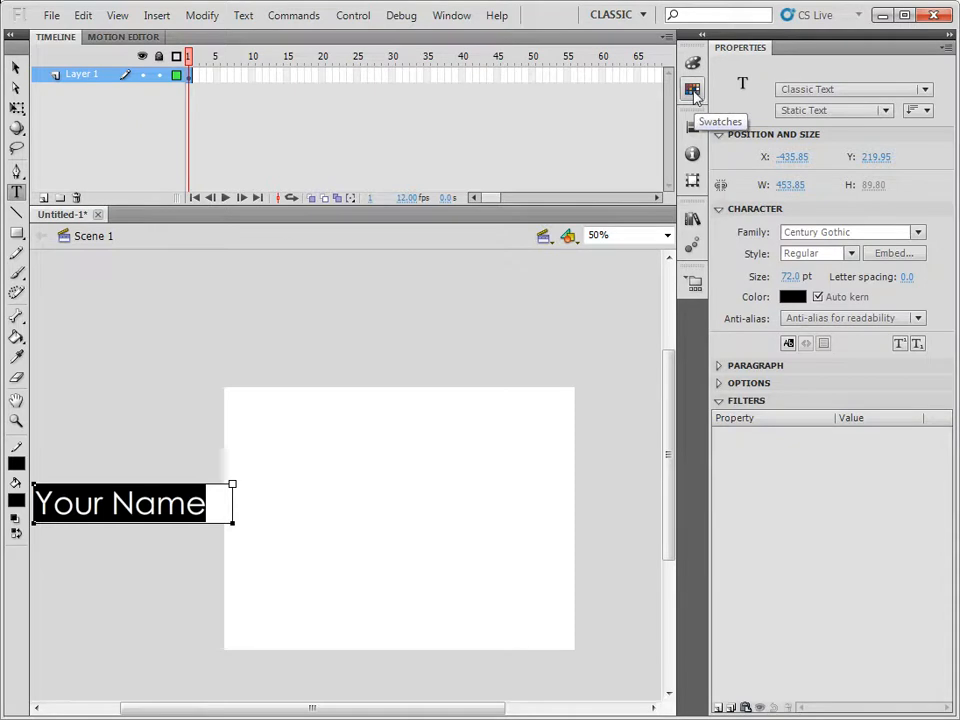
click(16, 502)
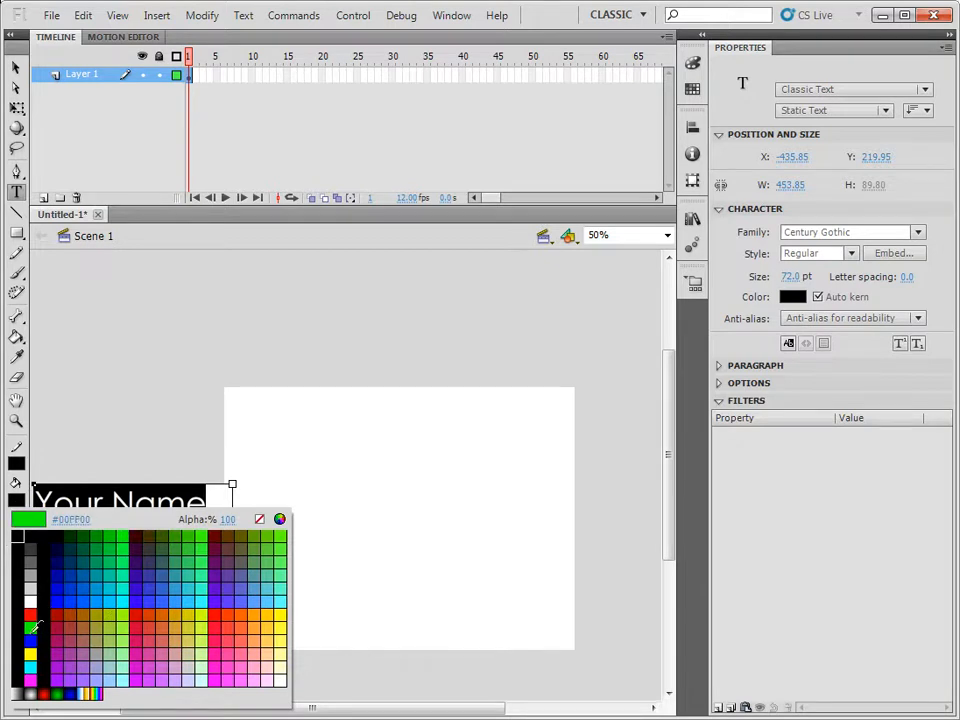
click(20, 540)
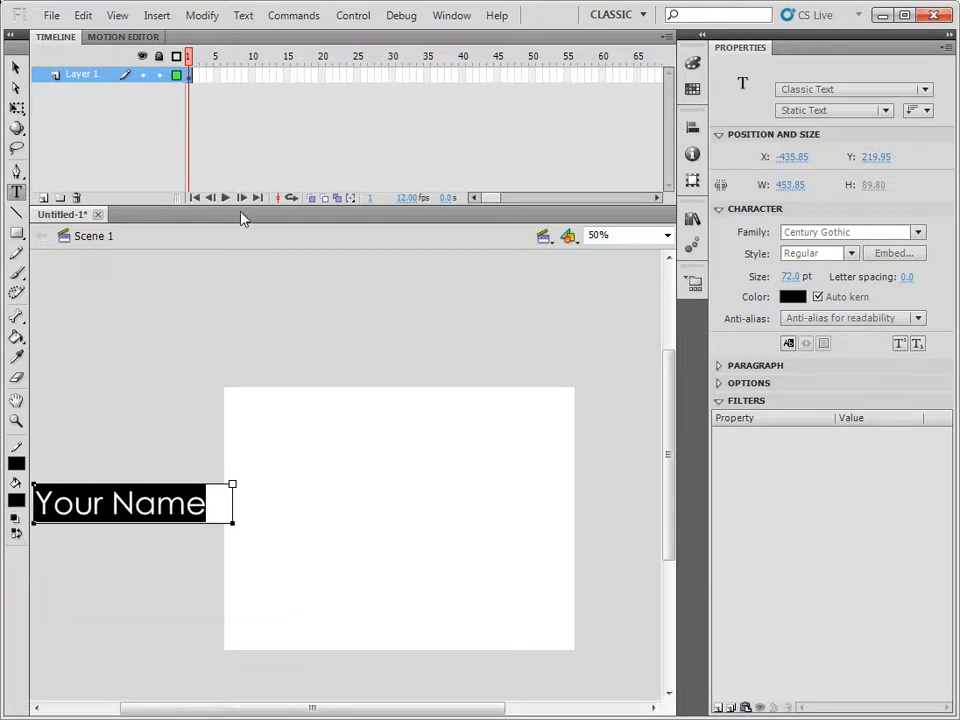
click(16, 67)
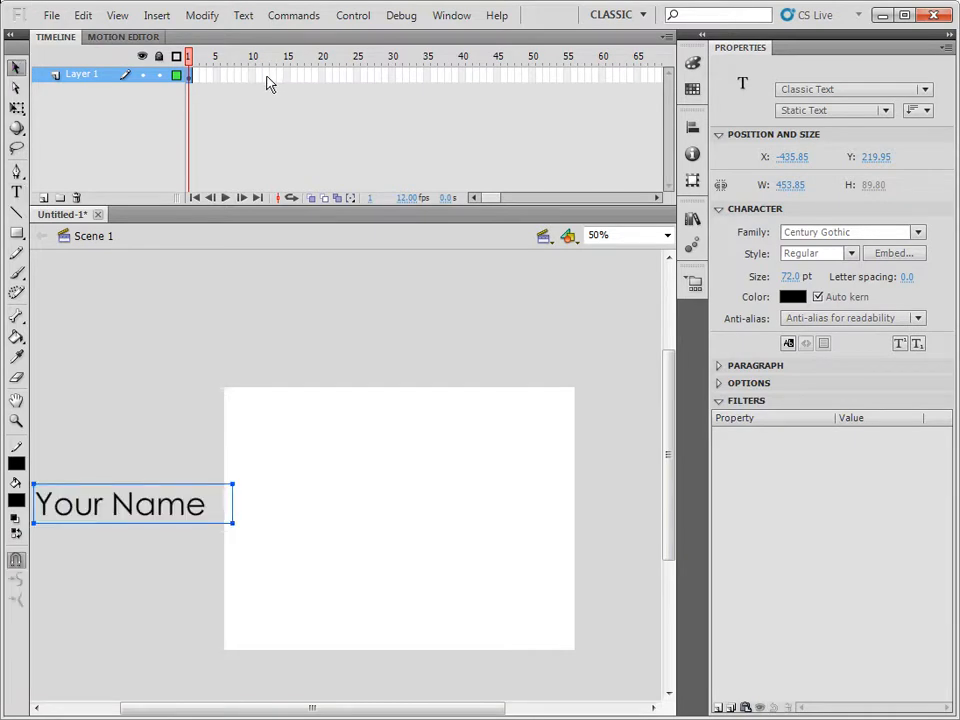
Insert a keyframe at frame 12 and move its "Your Name" text past the stage's right edge, to about X 812, Y 236
click(267, 77)
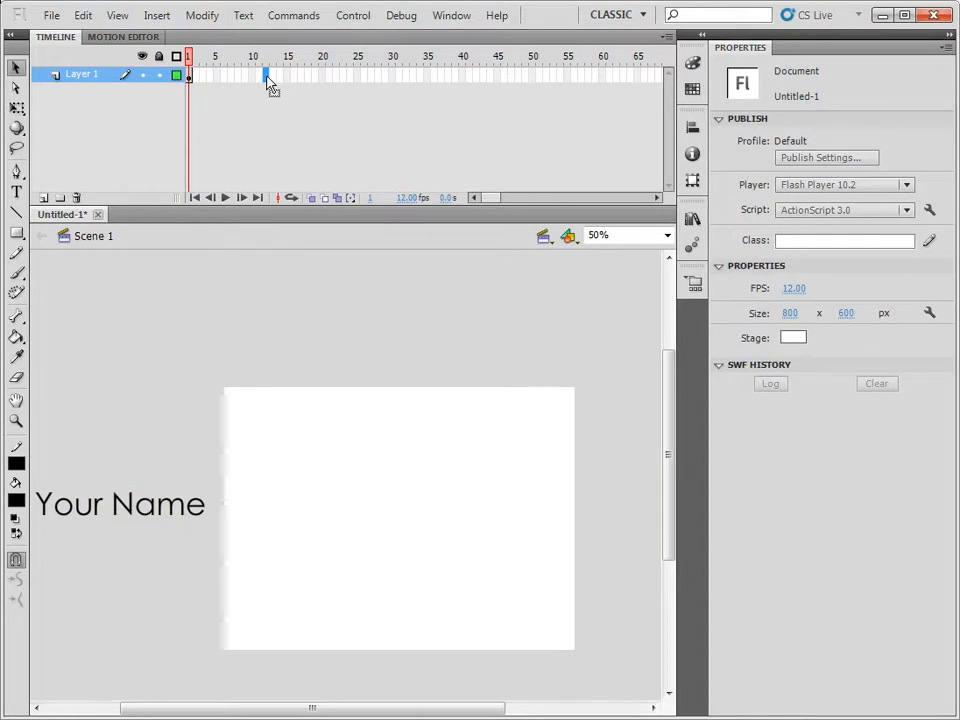
right_click(267, 80)
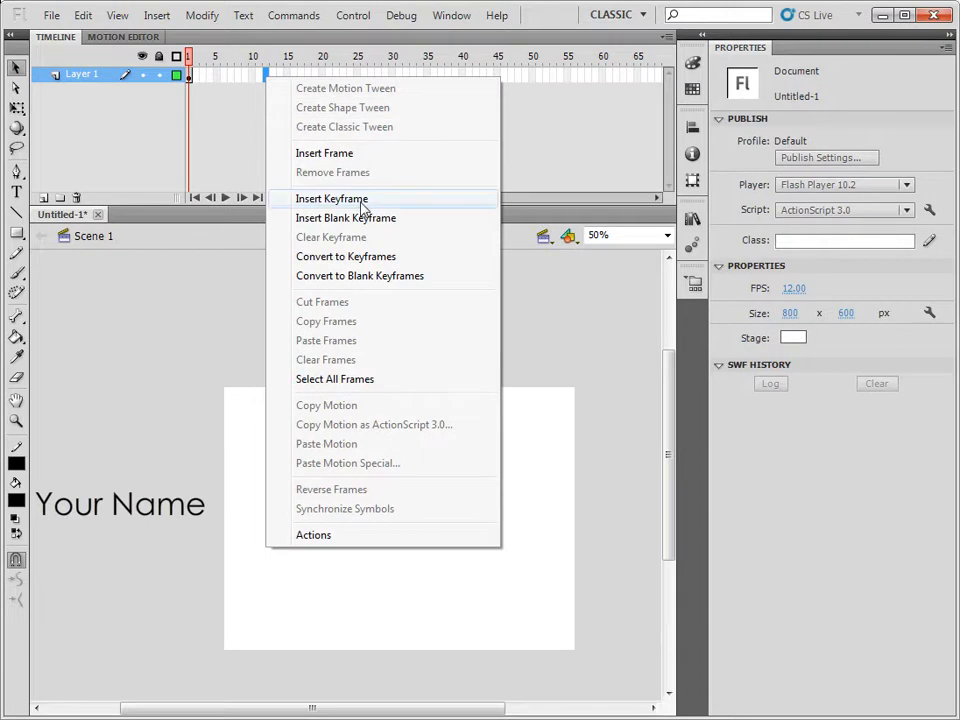
click(362, 204)
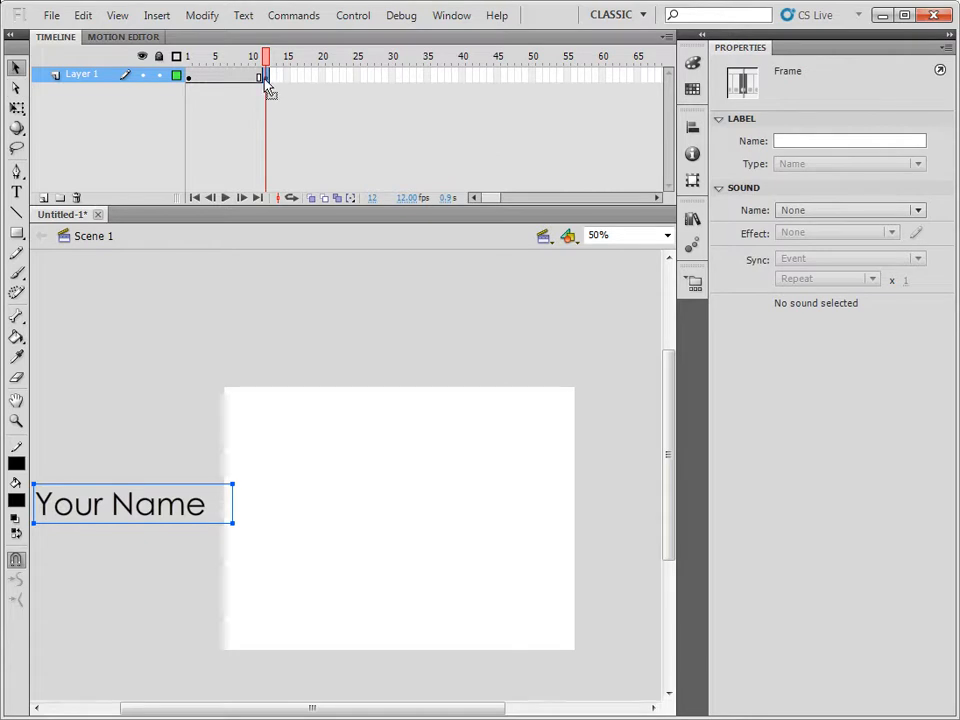
drag(167, 516, 638, 519)
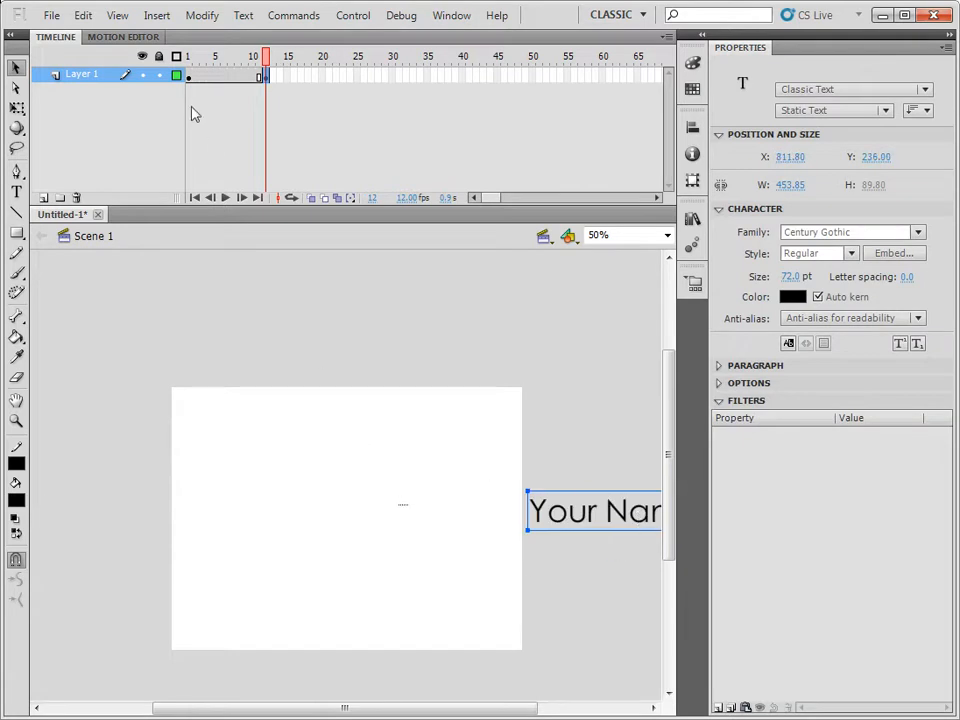
click(186, 58)
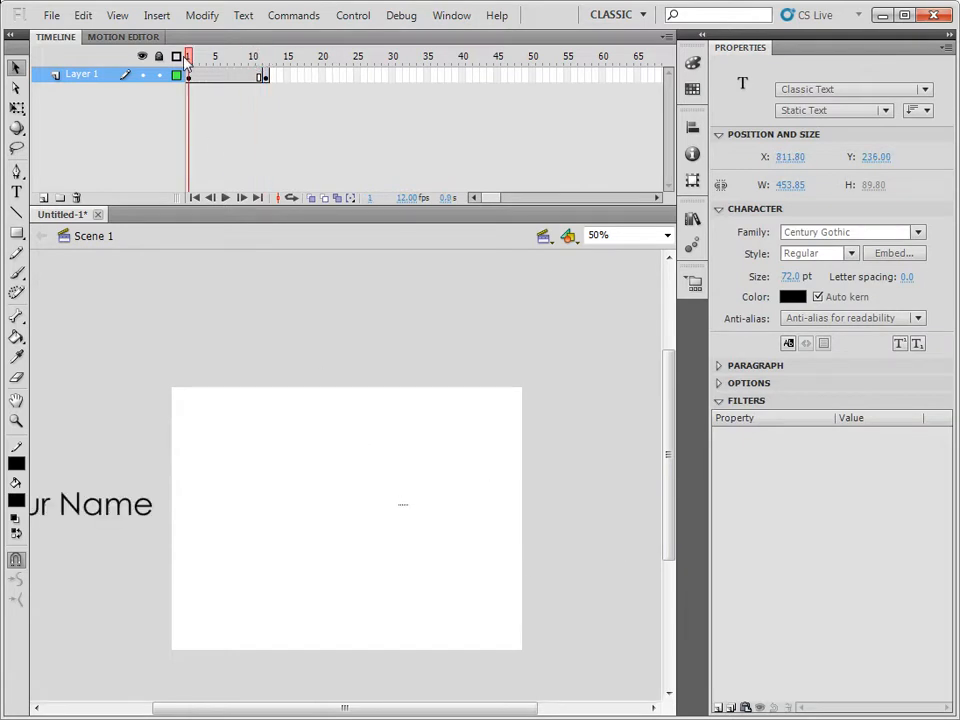
drag(189, 56, 278, 56)
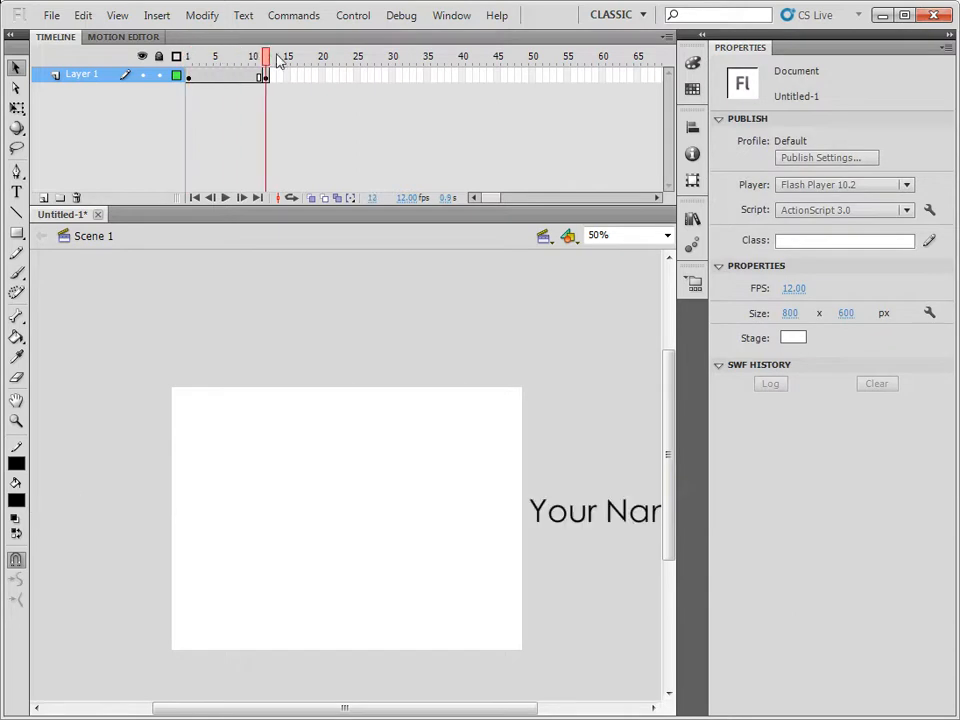
Create a classic tween between the keyframes at frames 1 and 12 and play the animation from frame 1
right_click(218, 79)
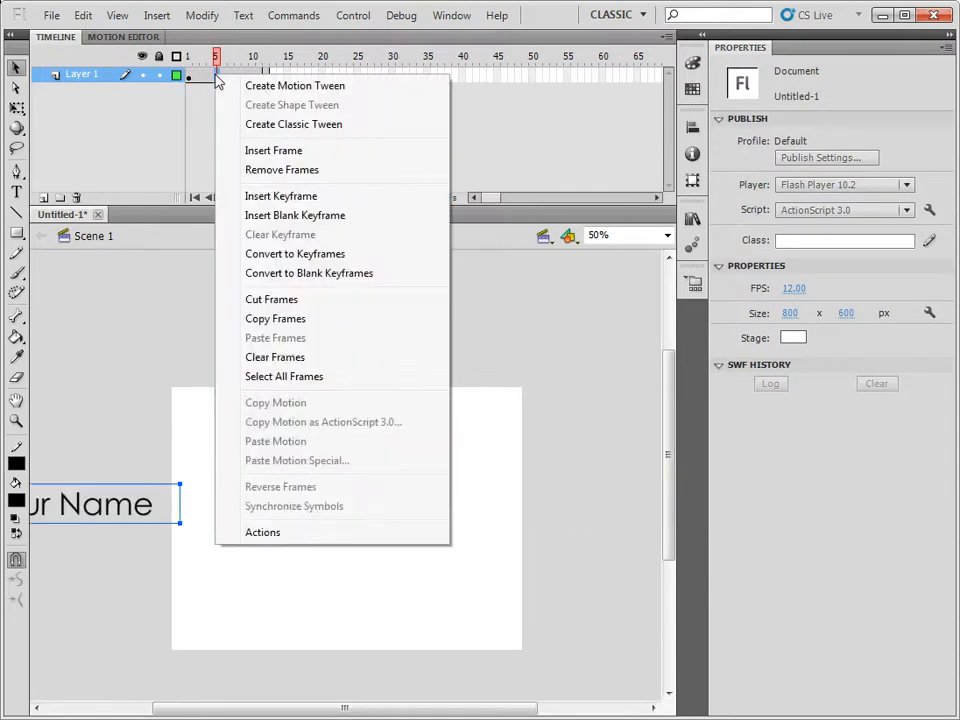
click(267, 124)
click(187, 57)
key(Return)
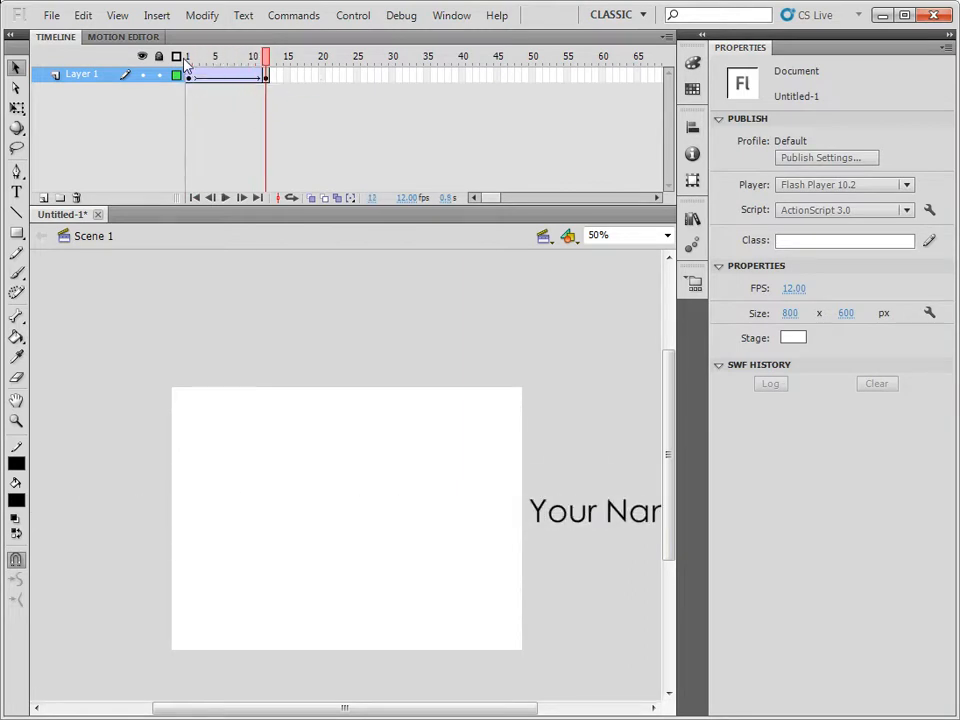
Test the movie to preview the "Your Name" animation, and close the preview window
key(ctrl+Return)
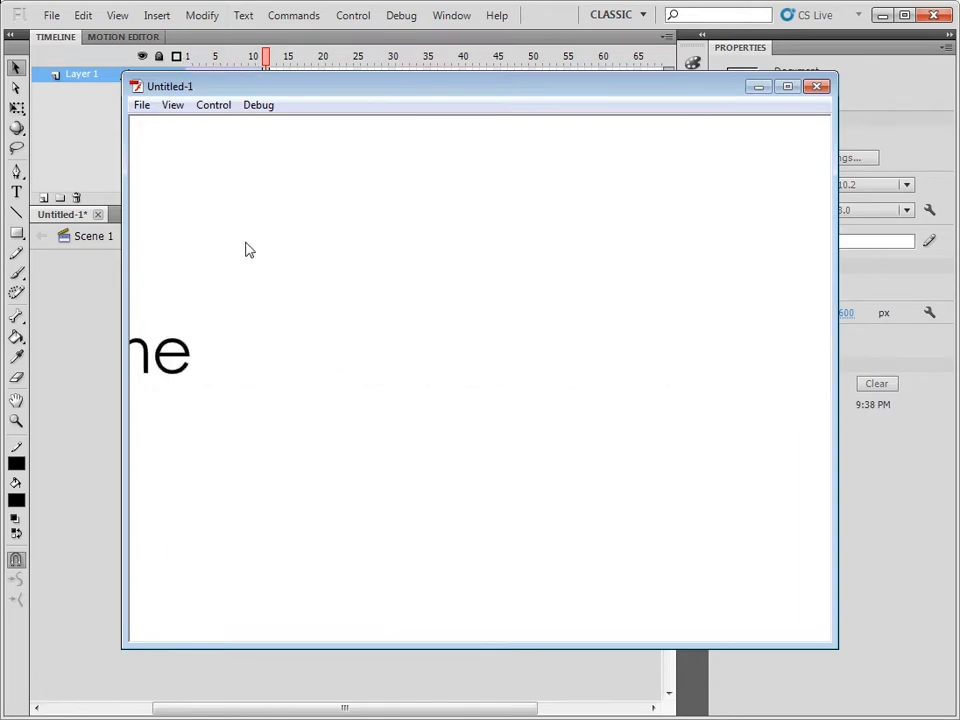
click(818, 88)
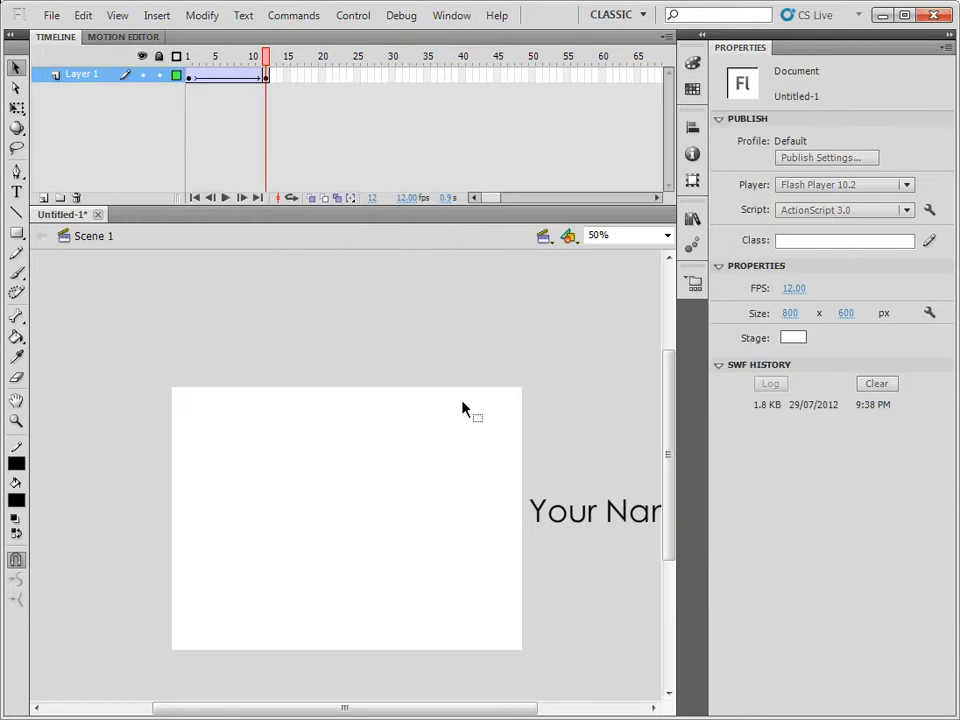
Insert a keyframe at frame 24 and move its "Your Name" text to the stage's lower middle, at about X 421, Y 521
right_click(349, 76)
click(425, 196)
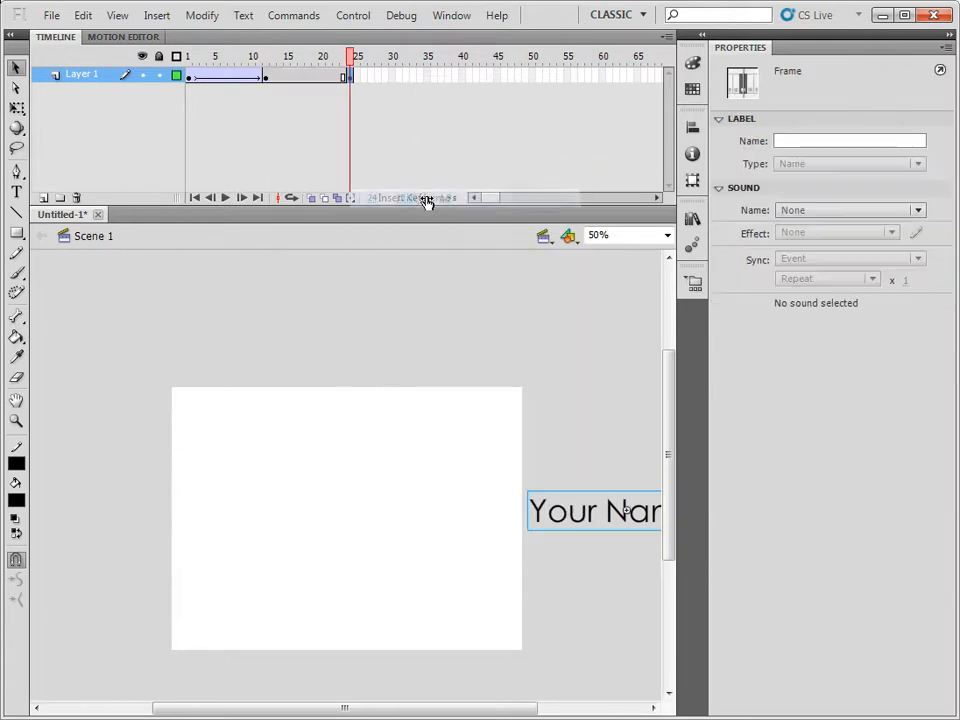
drag(627, 527, 353, 628)
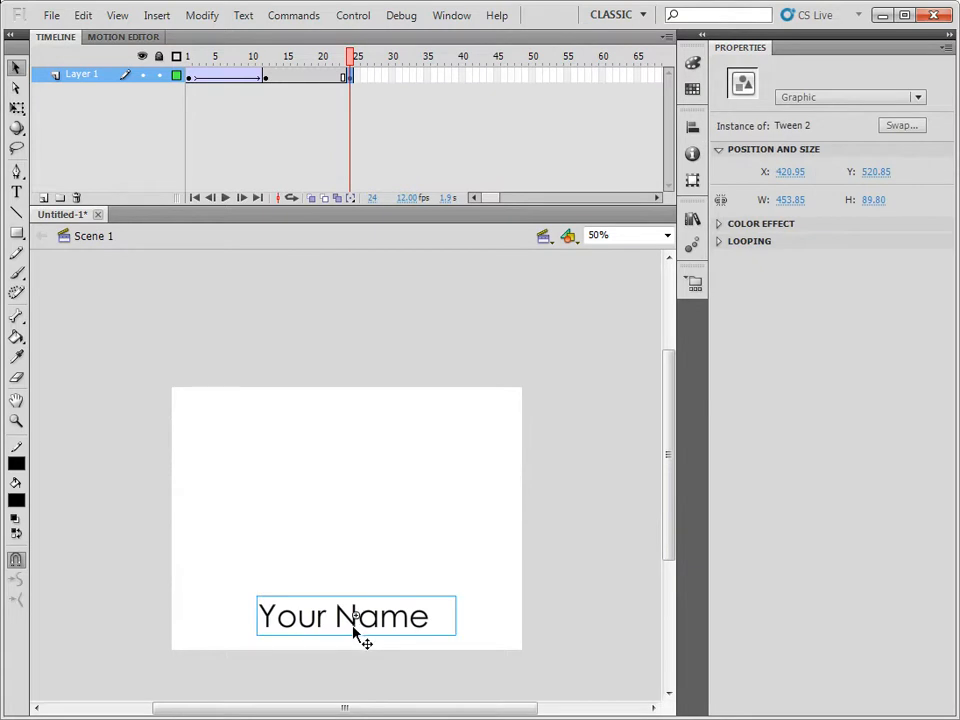
Create a classic tween between the keyframes at frames 12 and 24 and scrub through its motion
right_click(308, 76)
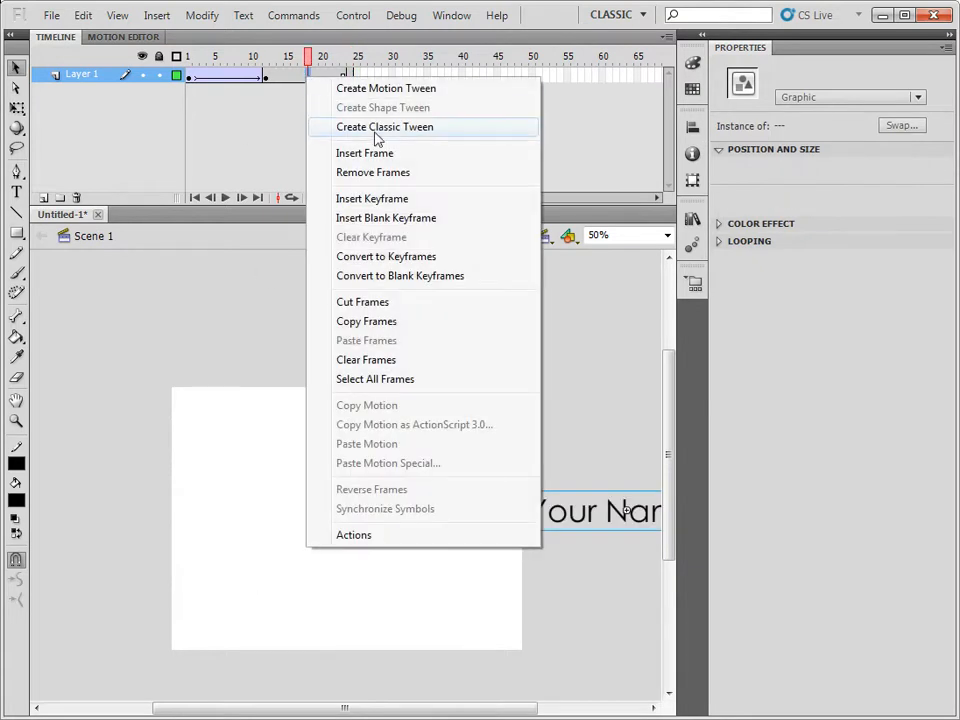
click(379, 127)
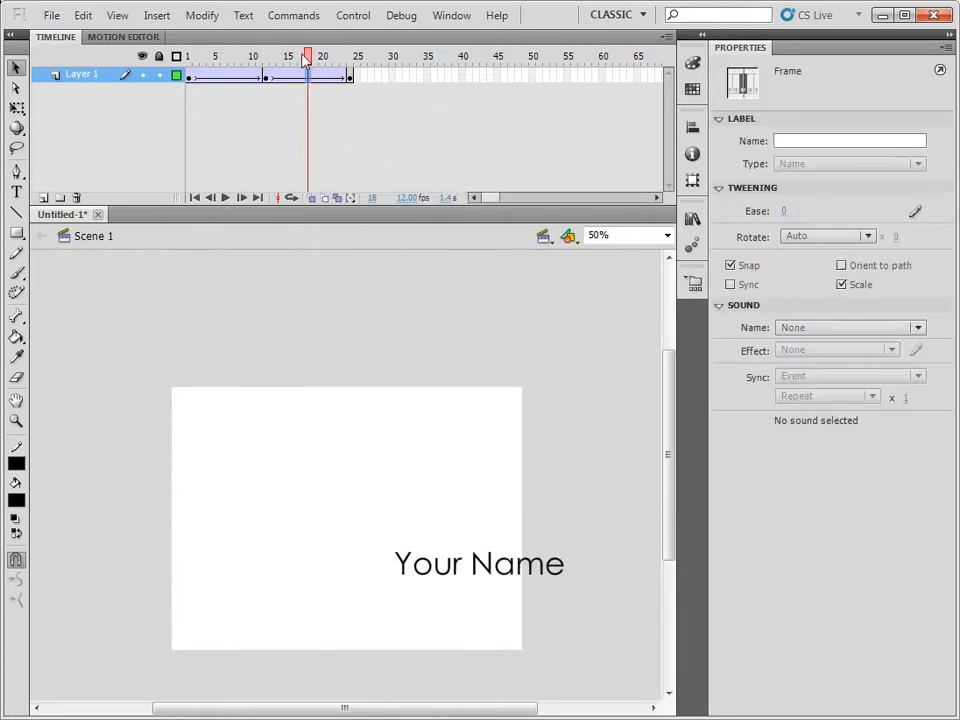
click(262, 75)
drag(262, 75, 376, 78)
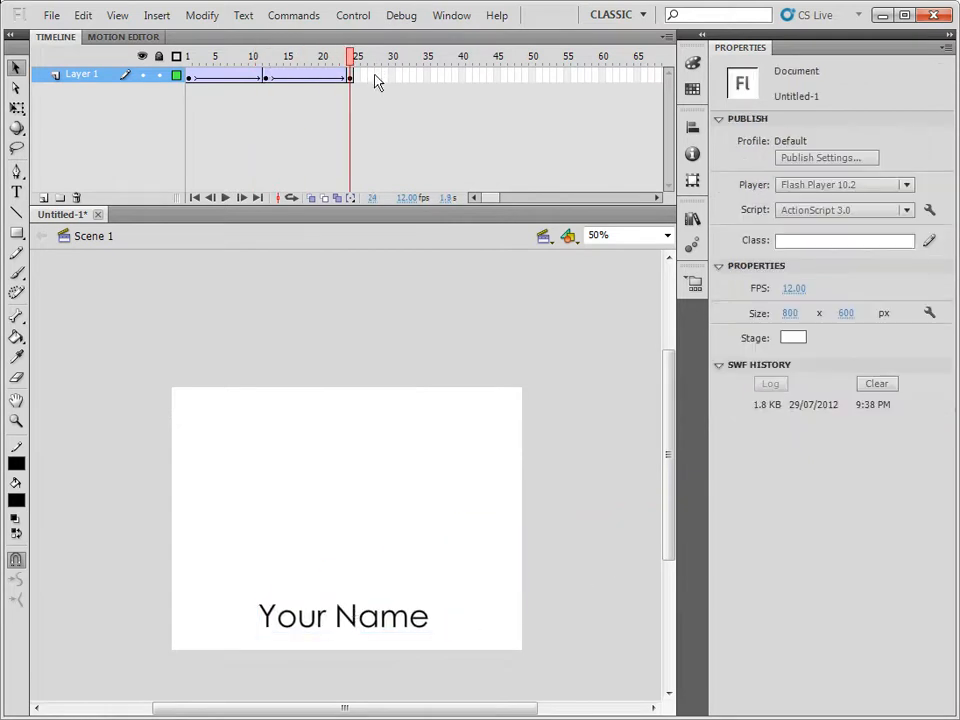
Insert a keyframe at frame 36 with the text moved straight up near the stage's top edge, and classic-tween frames 24 to 36
click(453, 77)
right_click(436, 77)
click(505, 200)
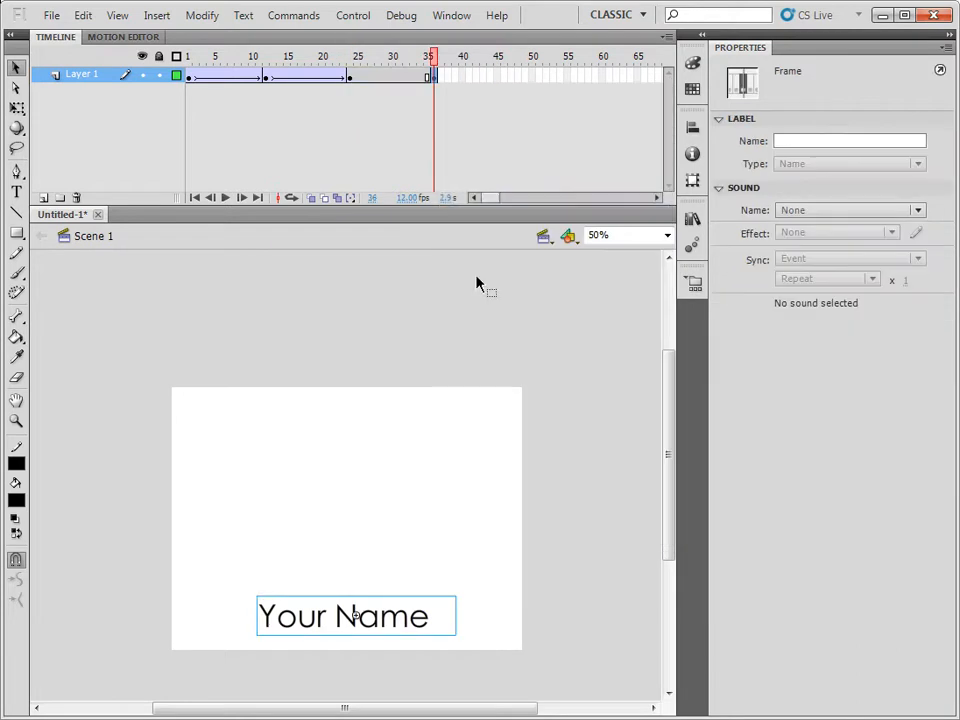
drag(340, 625, 336, 426)
right_click(384, 75)
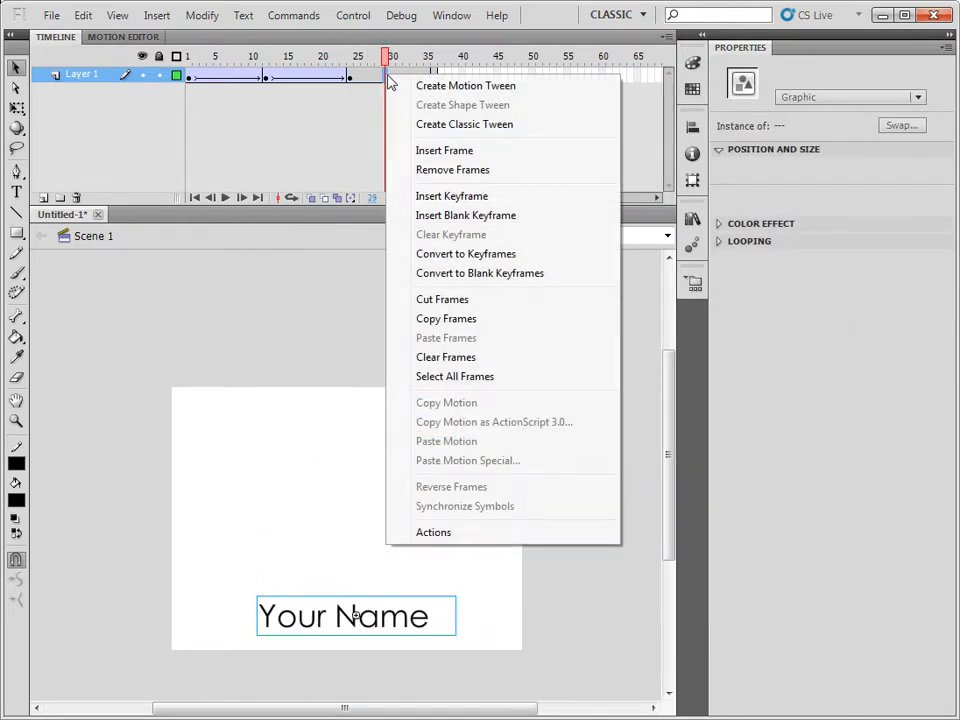
click(429, 124)
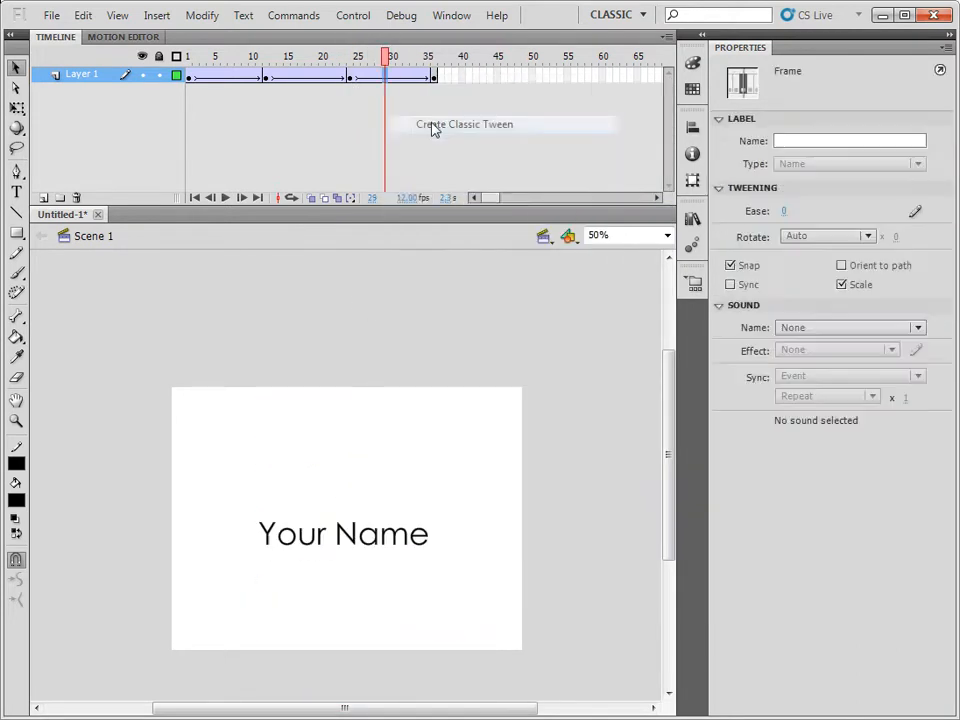
Insert a keyframe at frame 50 and create a classic tween between frames 36 and 50
right_click(534, 76)
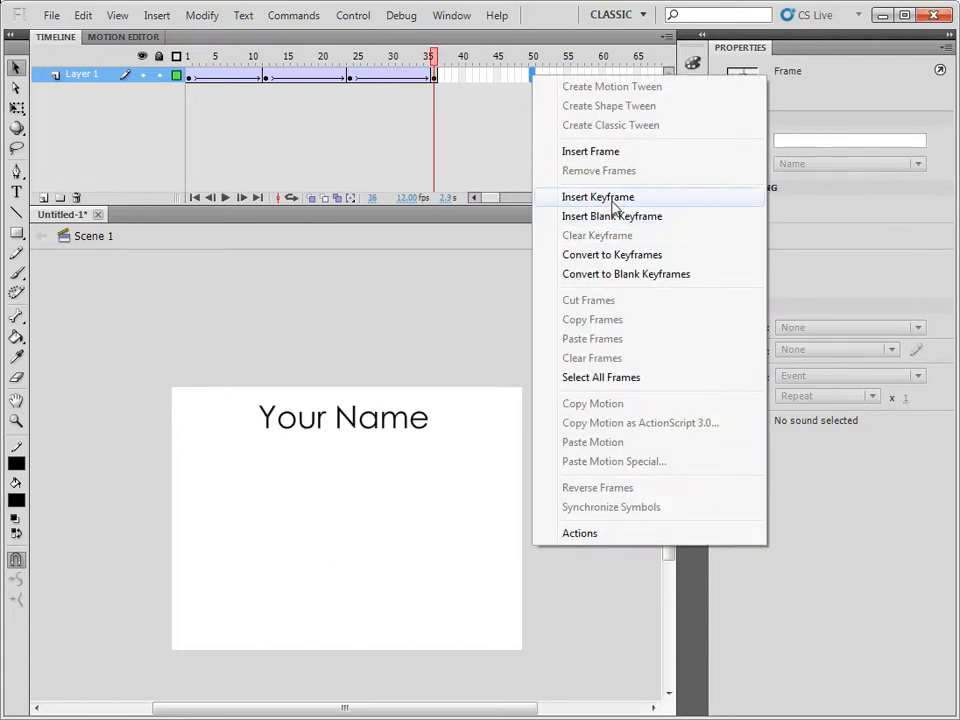
click(598, 197)
right_click(485, 76)
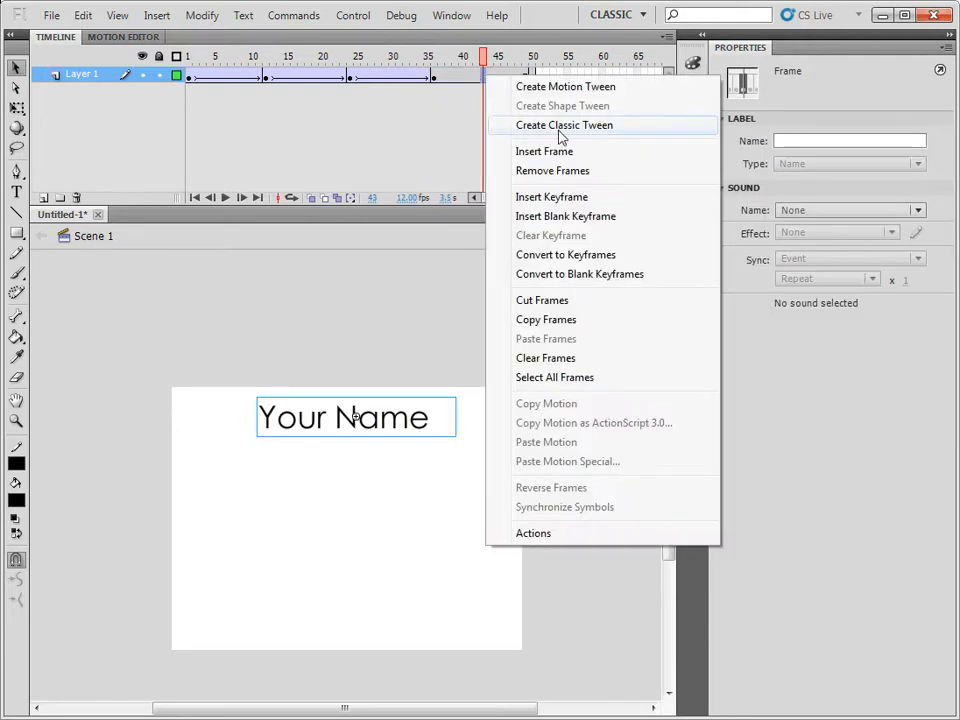
click(561, 126)
Move frame 50's text off the stage's lower-left side, to about X -185, Y 545, and play the animation from frame 1
click(533, 78)
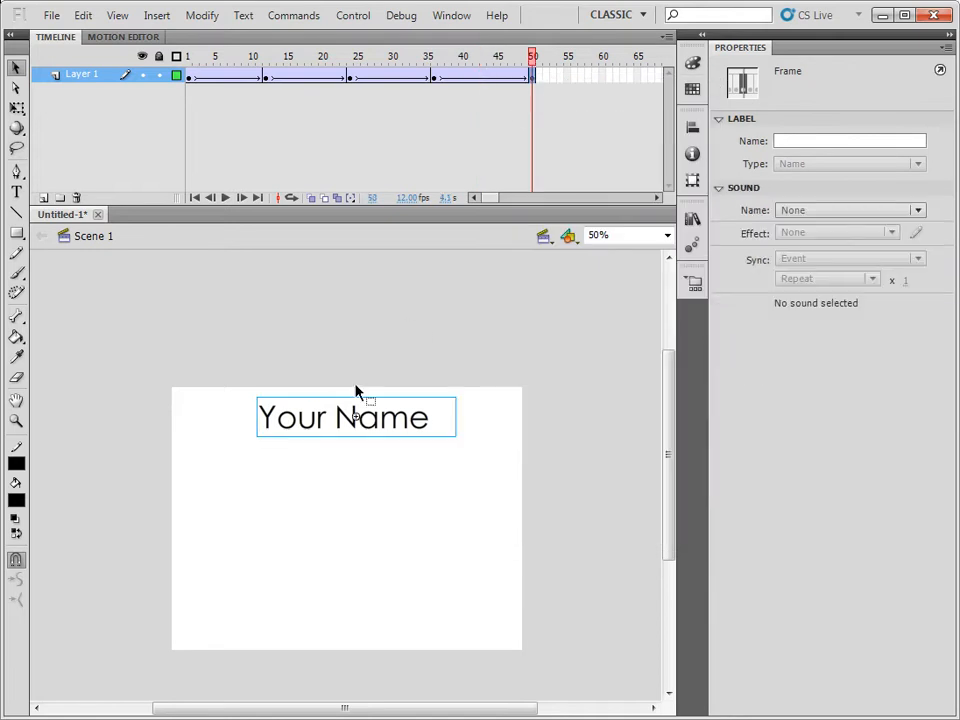
drag(375, 435, 120, 643)
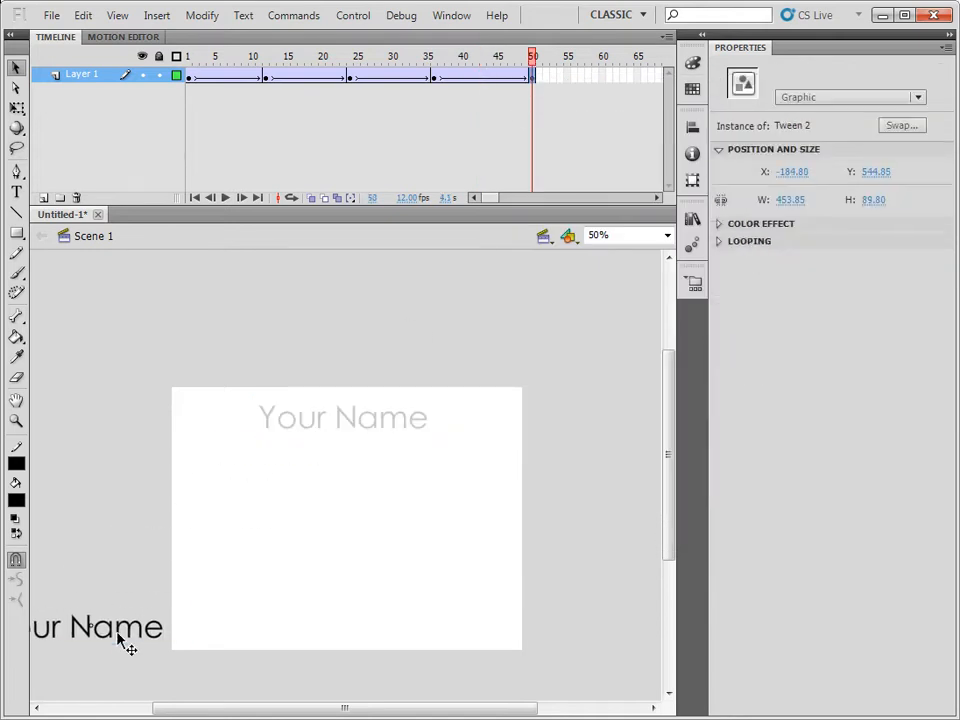
drag(535, 60, 190, 62)
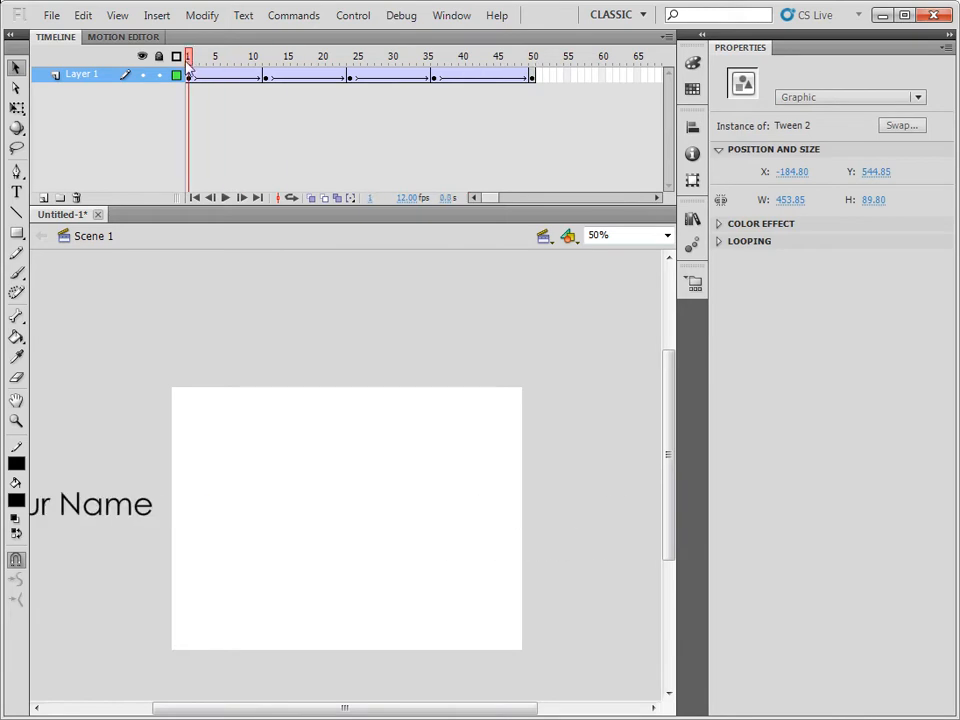
key(Return)
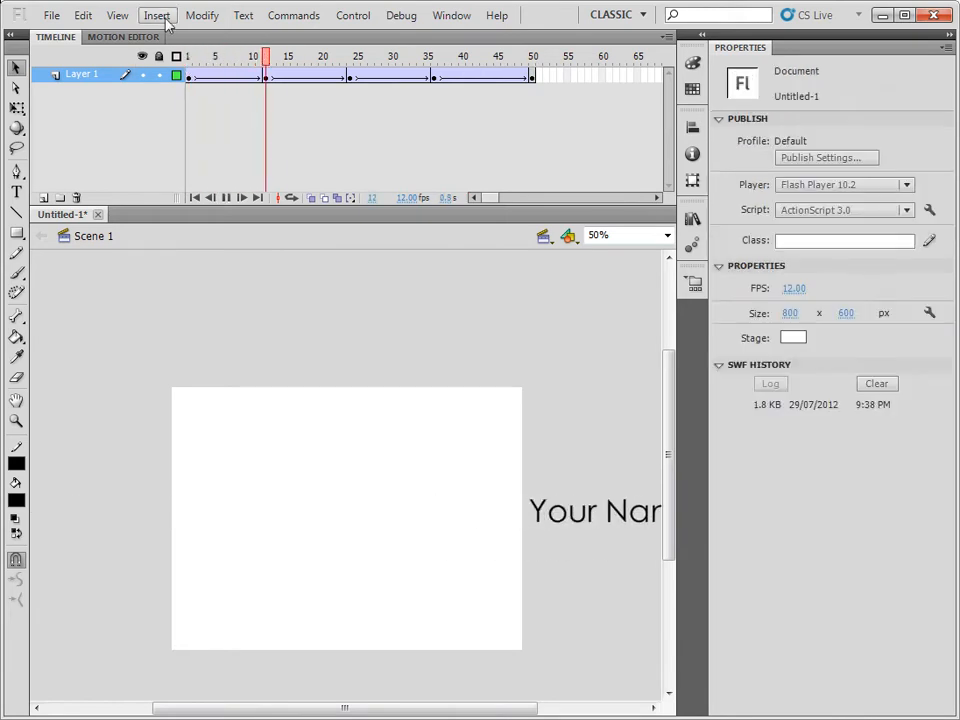